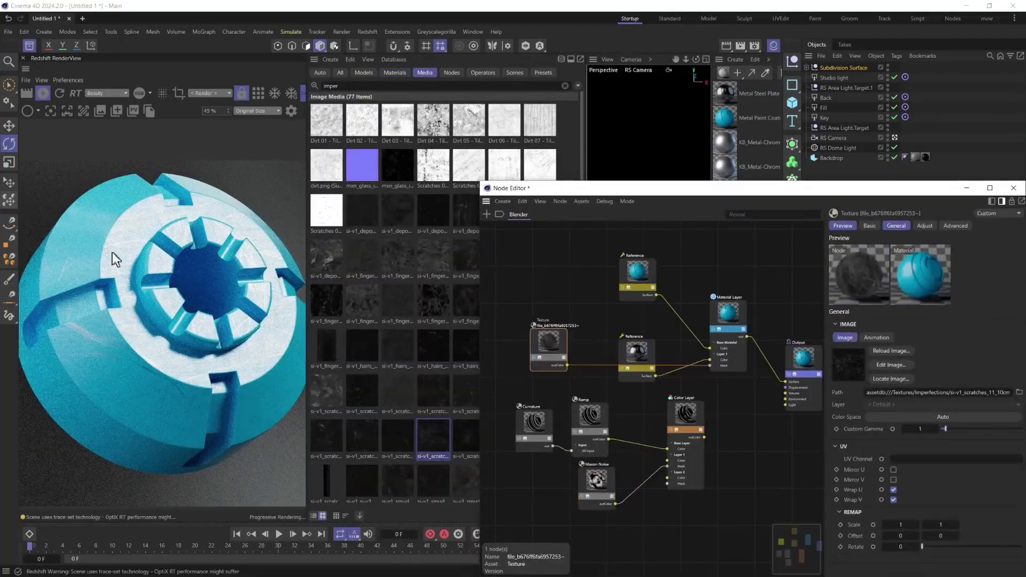
- Drop a scratch texture into the material graph and search for a Ramp node
{"action": "left_click_drag", "start_coordinate": [550, 345], "coordinate": [635, 500]}
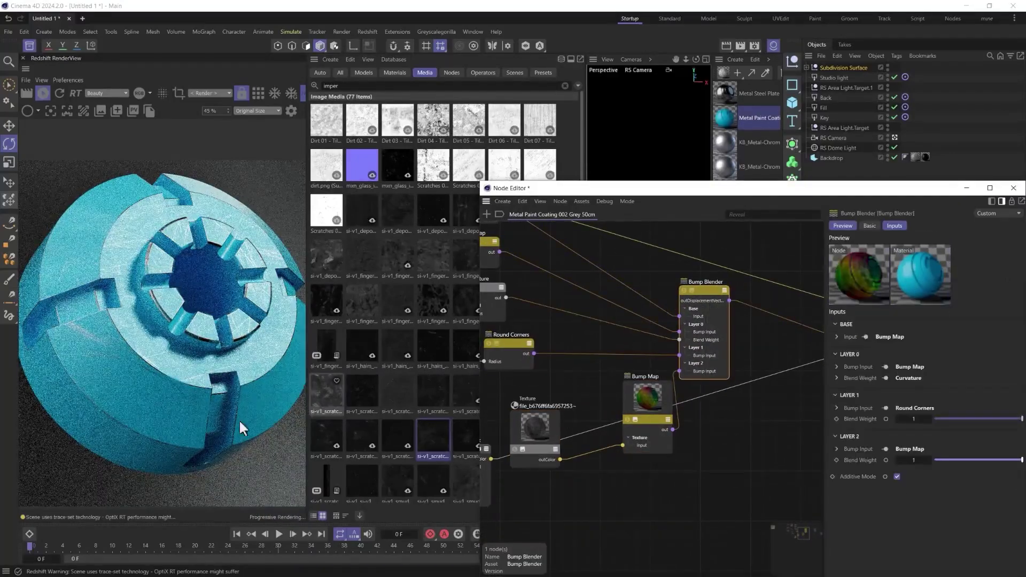
{"action": "key", "text": "shift+c"}
{"action": "type", "text": "ramp"}
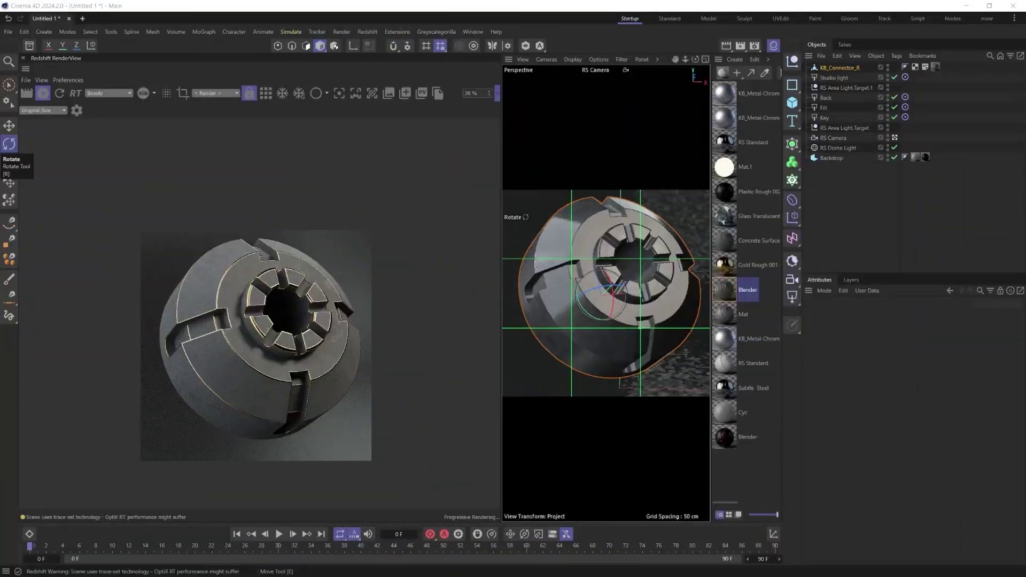
{"action": "scroll", "coordinate": [239, 335], "scroll_direction": "up", "scroll_amount": 2}
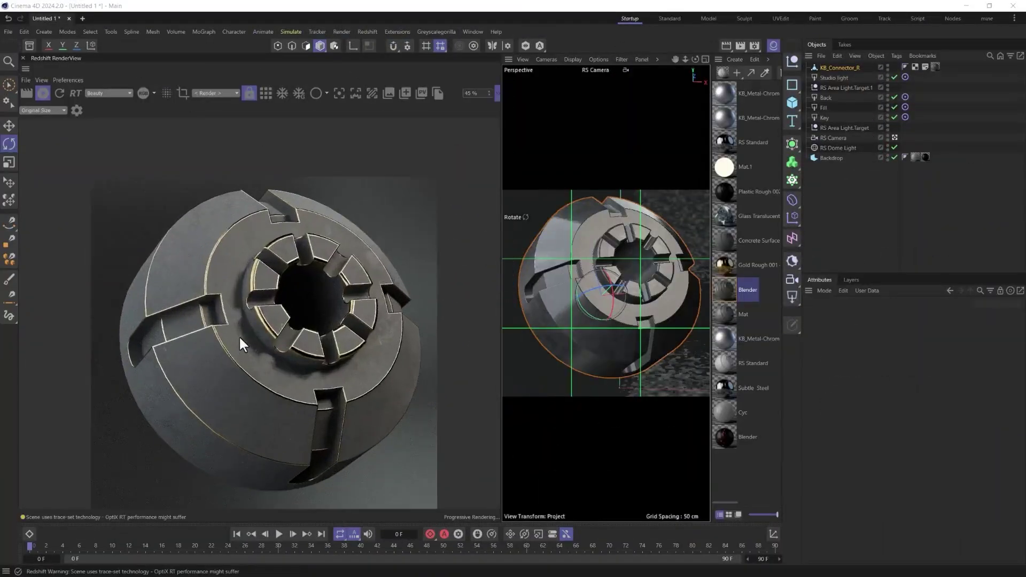
{"action": "middle_click_drag", "start_coordinate": [268, 351], "coordinate": [265, 334]}
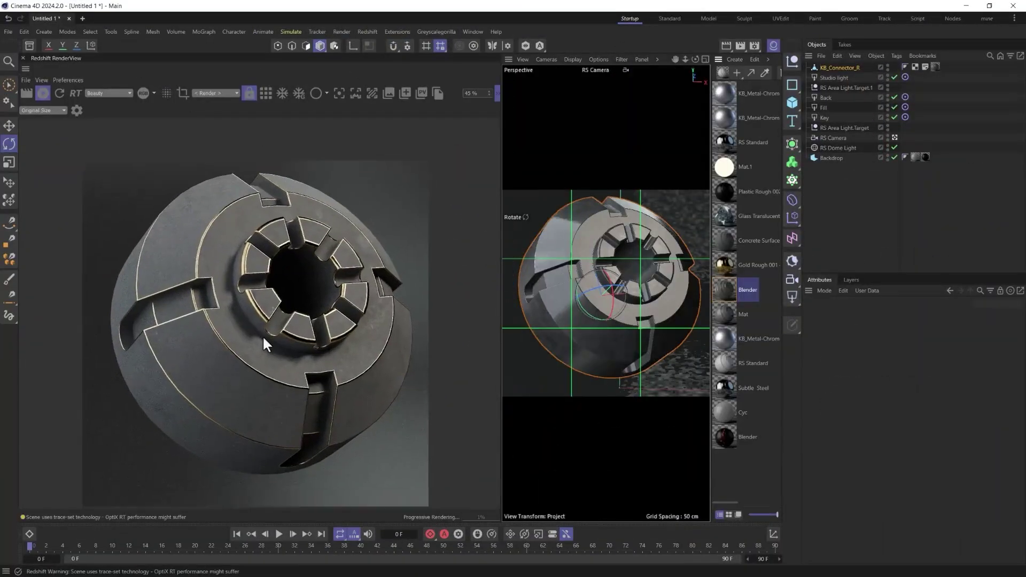
{"action": "left_click", "coordinate": [30, 46]}
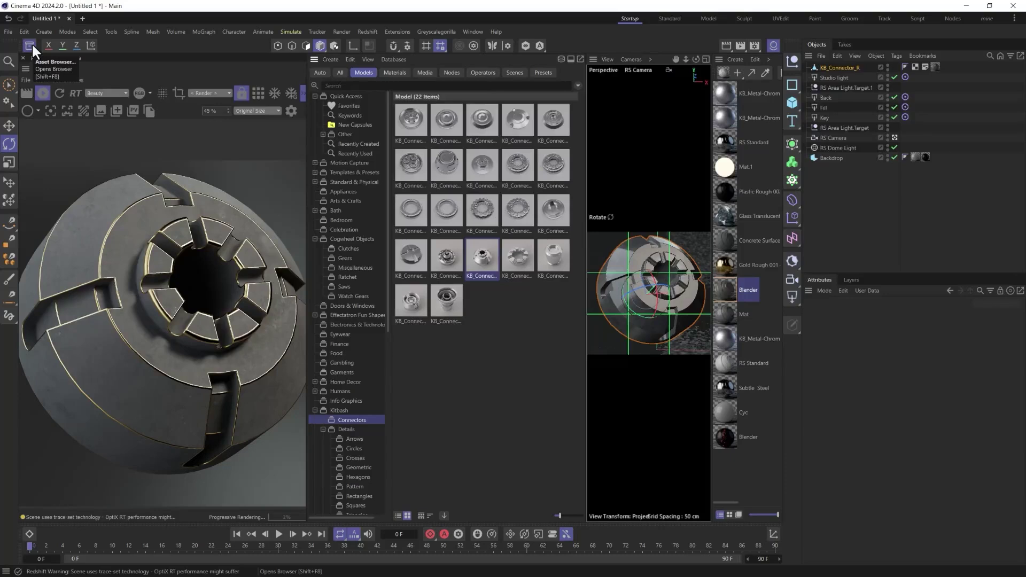
{"action": "left_click", "coordinate": [33, 46]}
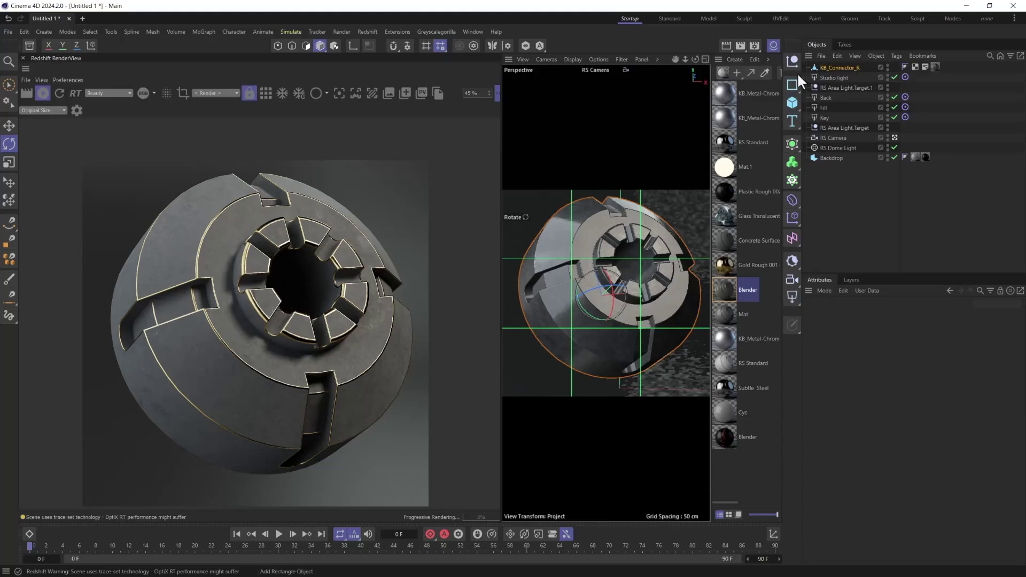
- Parent KB_Connector_R under a new Subdivision Surface generator
{"action": "left_click", "coordinate": [825, 68]}
{"action": "left_click", "coordinate": [794, 142], "text": "alt"}
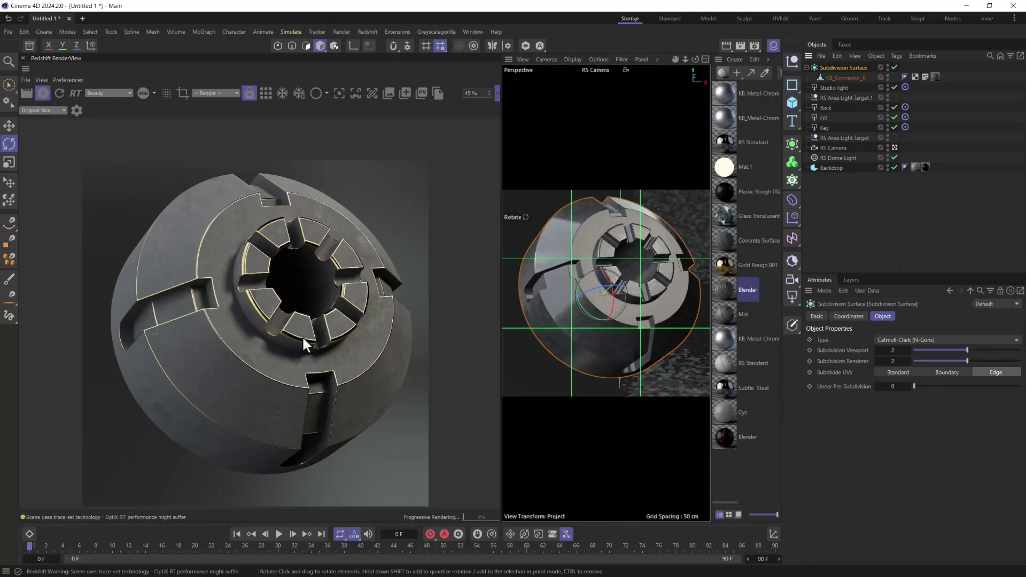
- Open the Blender material's node graph and inspect its Ramp, Reference, Curvature and Material Layer nodes
{"action": "double_click", "coordinate": [722, 289]}
{"action": "left_click_drag", "start_coordinate": [598, 167], "coordinate": [595, 102]}
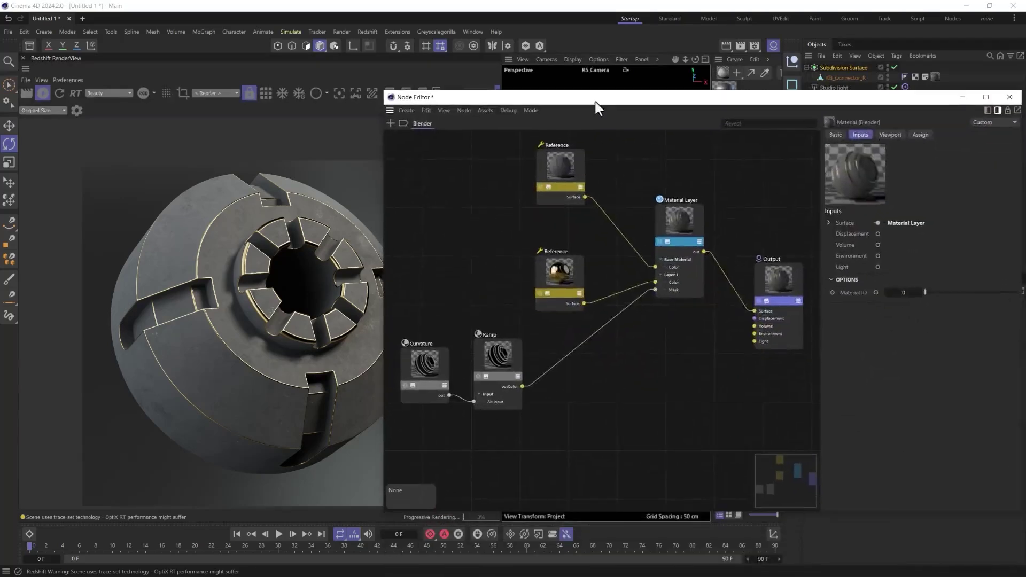
{"action": "left_click", "coordinate": [485, 347]}
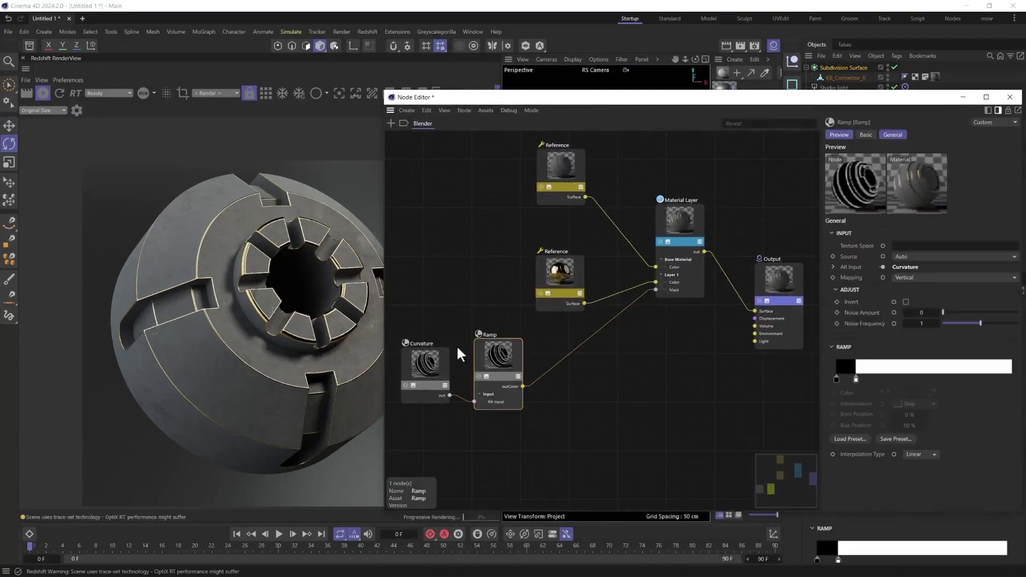
{"action": "left_click", "coordinate": [561, 157]}
{"action": "left_click", "coordinate": [548, 257]}
{"action": "left_click", "coordinate": [675, 219]}
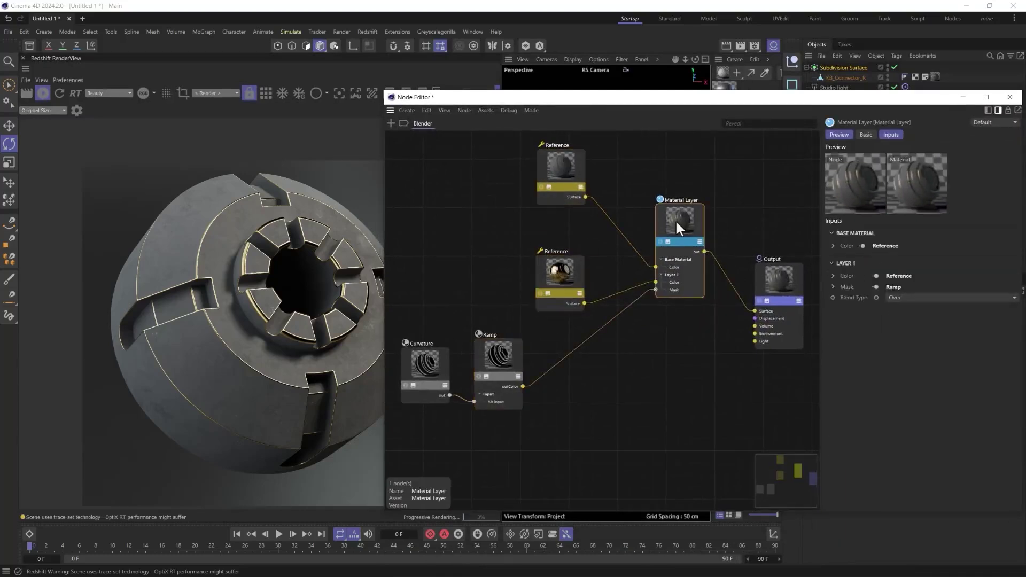
{"action": "left_click", "coordinate": [431, 359]}
{"action": "left_click", "coordinate": [501, 352]}
{"action": "left_click", "coordinate": [609, 370]}
{"action": "left_click_drag", "start_coordinate": [587, 98], "coordinate": [633, 86]}
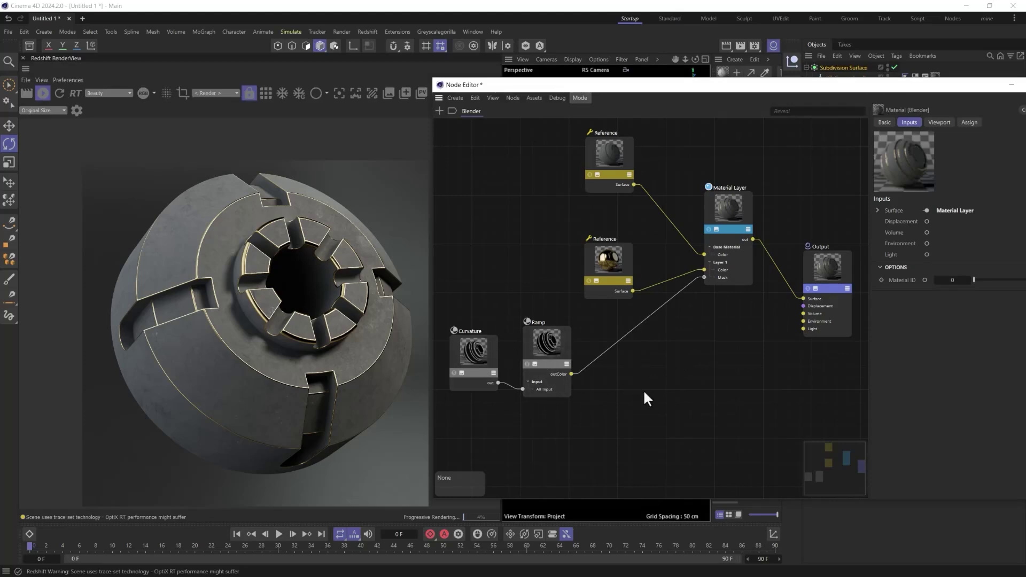
- Recheck the Material Layer inputs, then solo the Ramp node to preview its curvature mask
{"action": "left_click_drag", "start_coordinate": [714, 308], "coordinate": [775, 412]}
{"action": "left_click", "coordinate": [738, 212]}
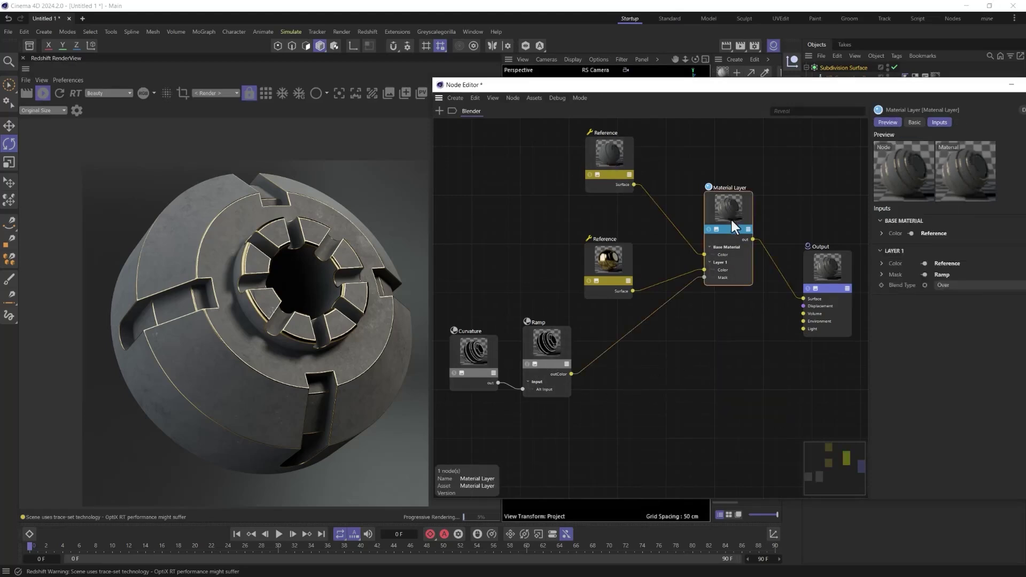
{"action": "left_click", "coordinate": [733, 307]}
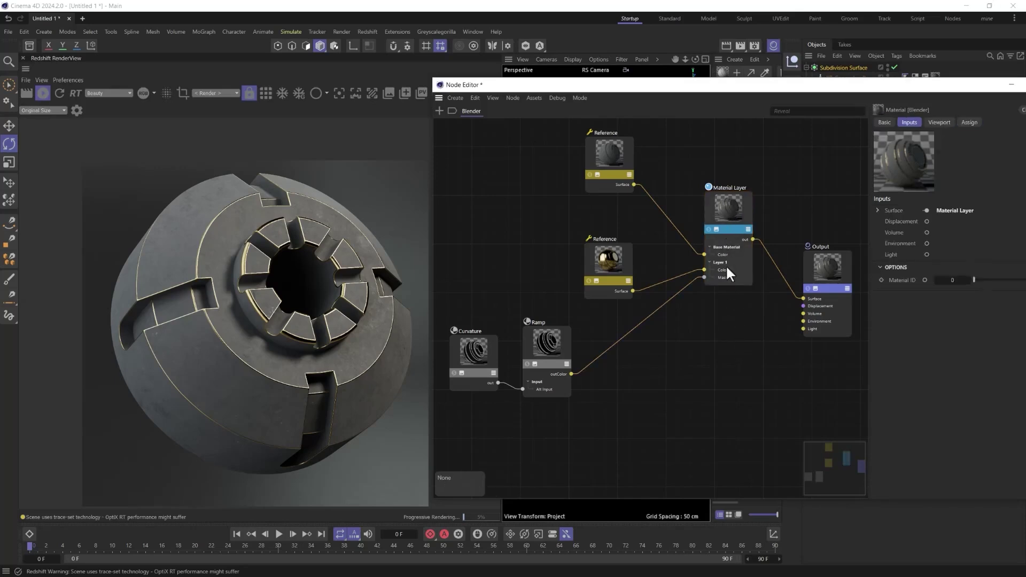
{"action": "left_click", "coordinate": [716, 210]}
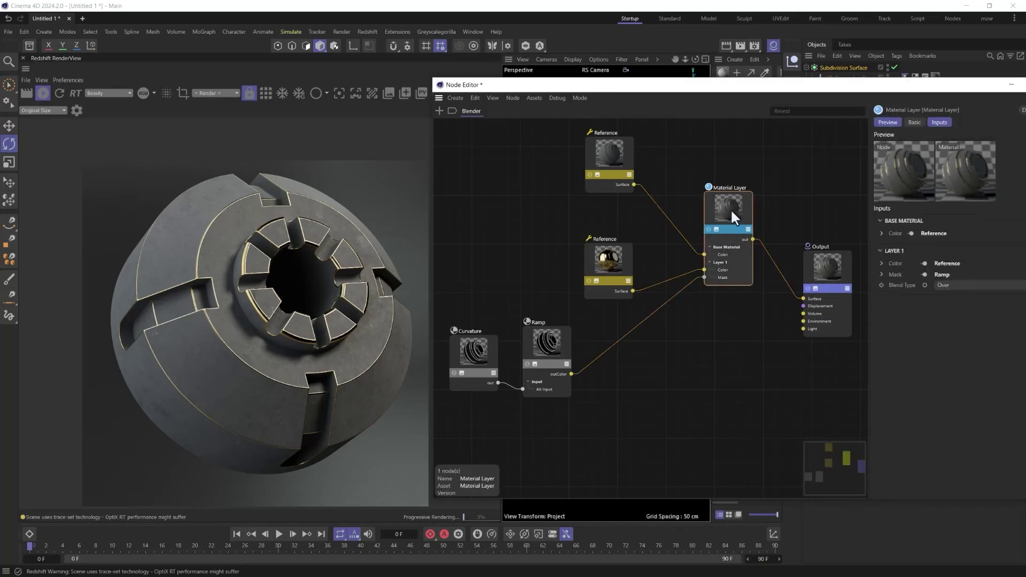
{"action": "left_click", "coordinate": [681, 302]}
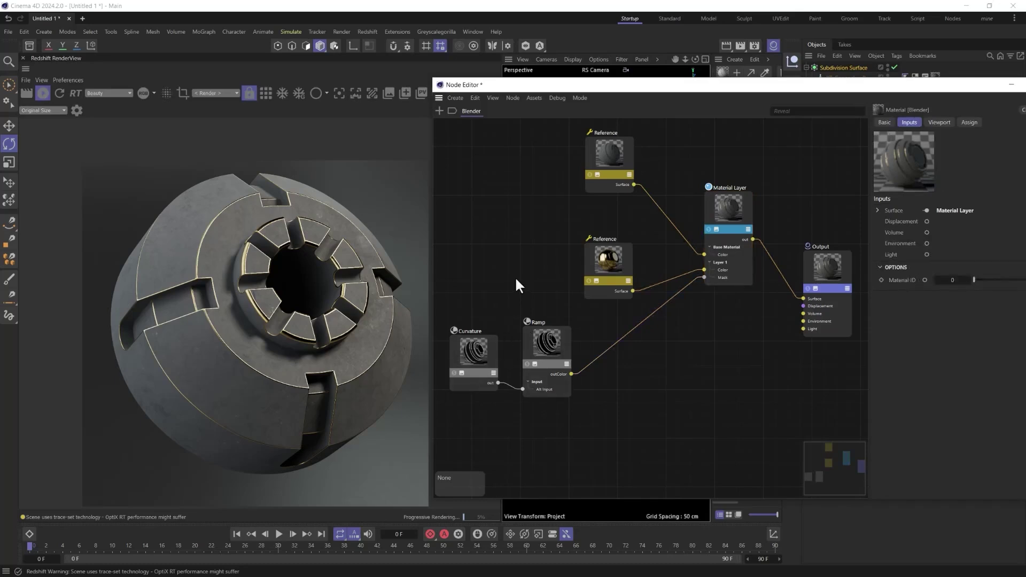
{"action": "left_click", "coordinate": [527, 364]}
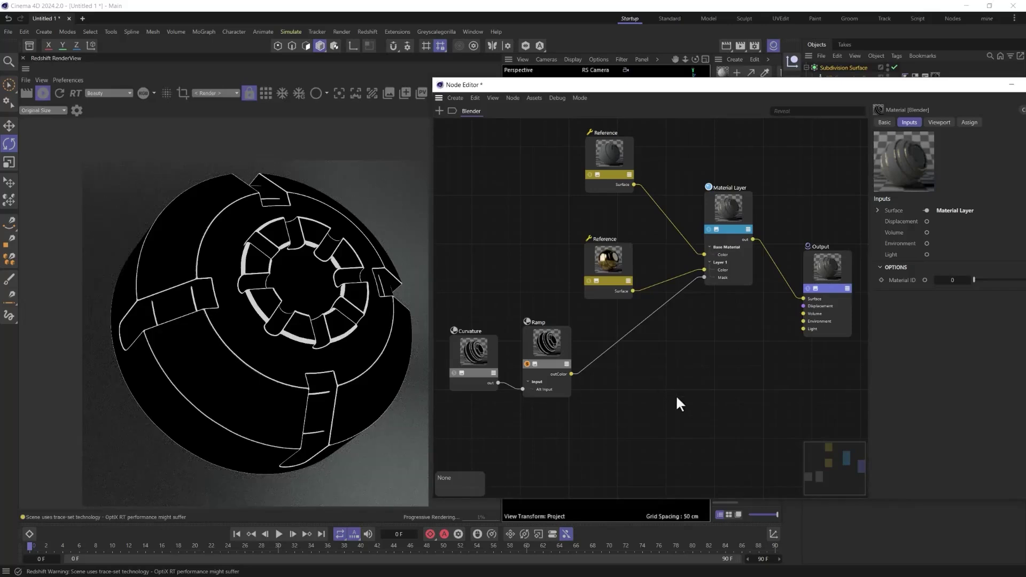
- Add a Color Layer node and wire Ramp outColor into its Base Layer Color
{"action": "key", "text": "shift+c"}
{"action": "type", "text": "colo"}
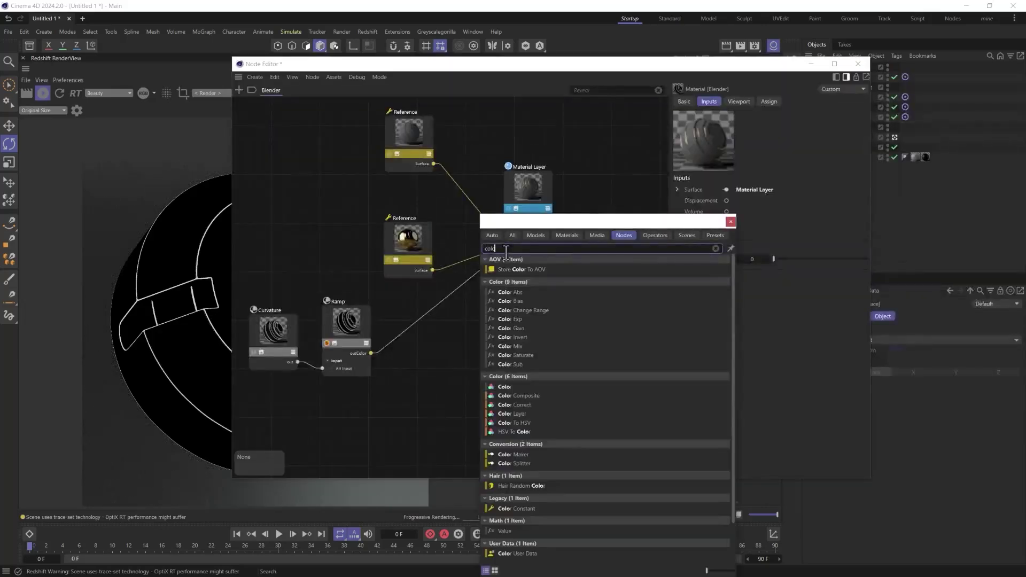
{"action": "type", "text": "r la"}
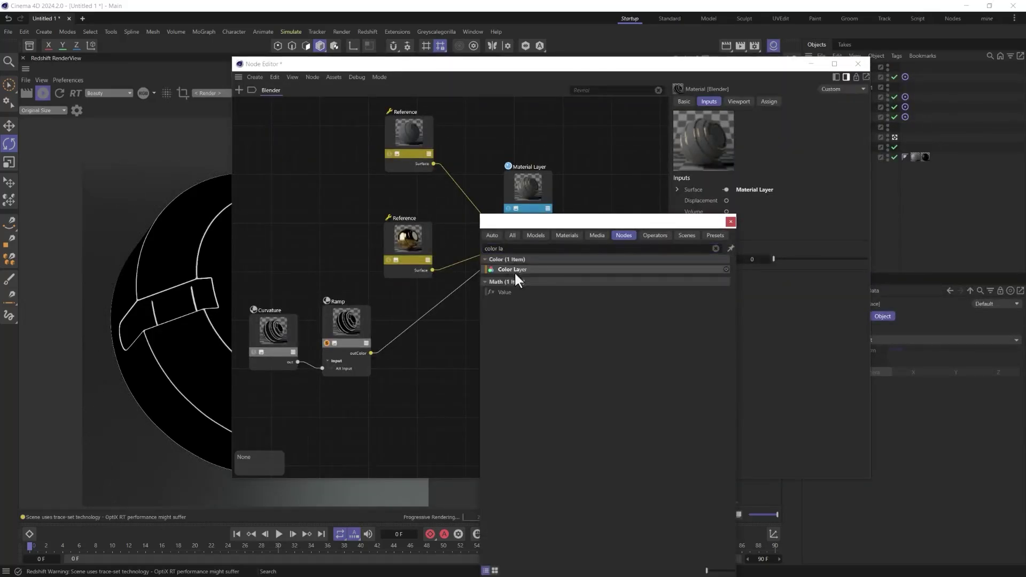
{"action": "left_click_drag", "start_coordinate": [506, 273], "coordinate": [457, 351]}
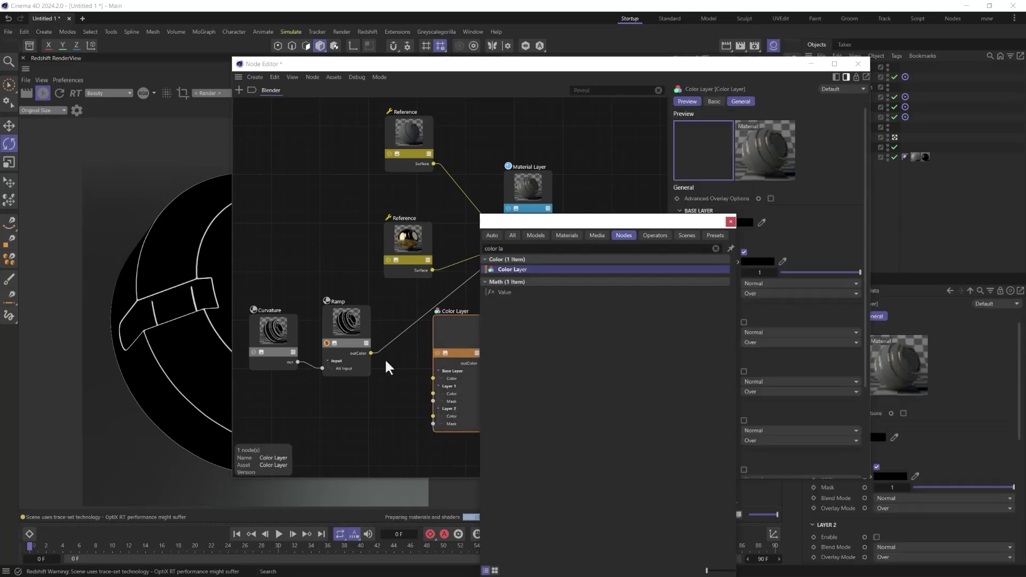
{"action": "triple_click", "coordinate": [586, 249]}
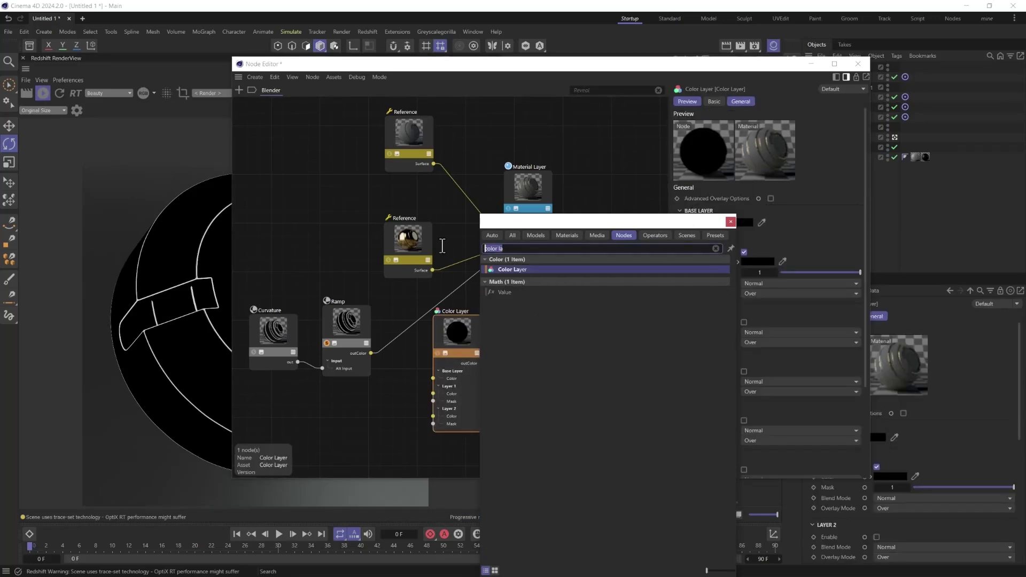
{"action": "left_click", "coordinate": [731, 222]}
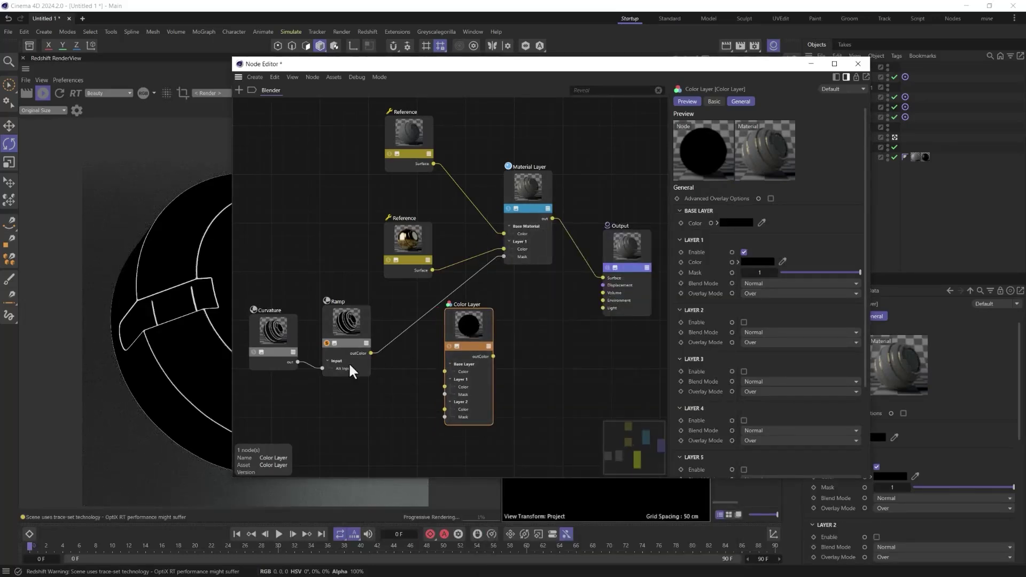
{"action": "left_click_drag", "start_coordinate": [371, 353], "coordinate": [444, 371]}
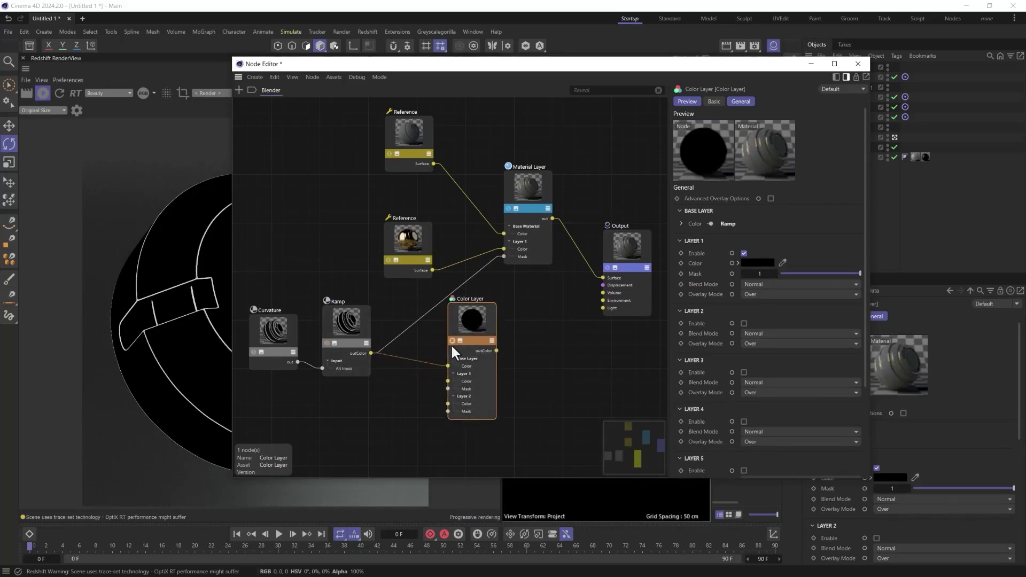
- Add a Maxon Noise node to the graph and keep the preview on the Ramp mask
{"action": "left_click", "coordinate": [354, 422]}
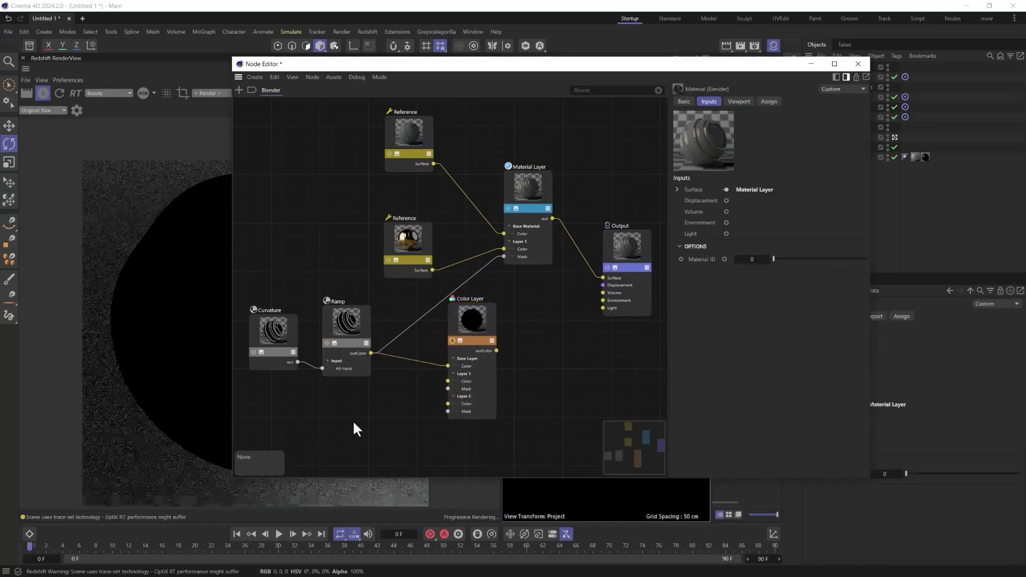
{"action": "mouse_move", "coordinate": [285, 68]}
{"action": "left_mouse_down"}
{"action": "mouse_move", "coordinate": [514, 60]}
{"action": "mouse_move", "coordinate": [270, 76]}
{"action": "left_mouse_up"}
{"action": "double_click", "coordinate": [342, 419]}
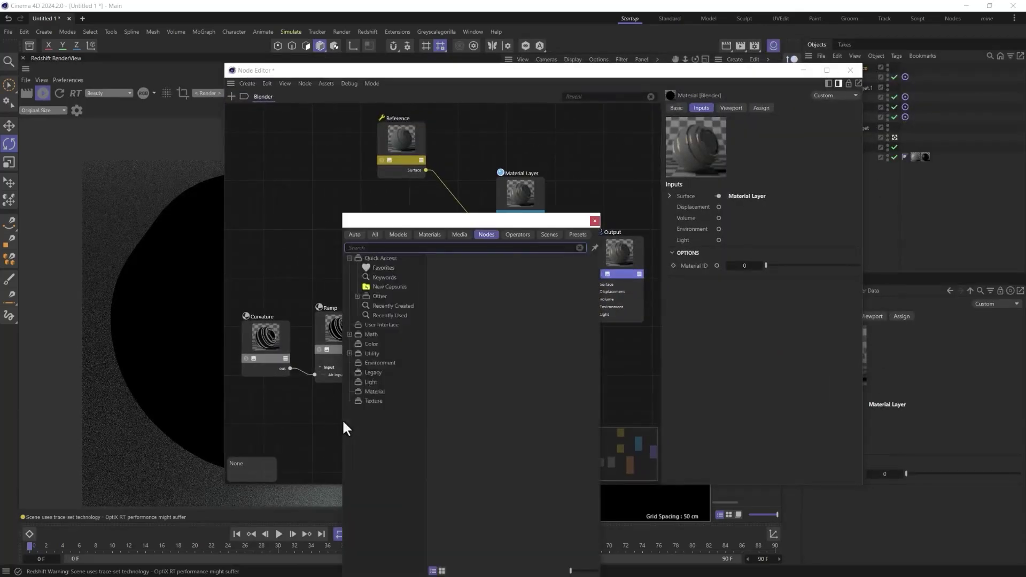
{"action": "type", "text": "maxon"}
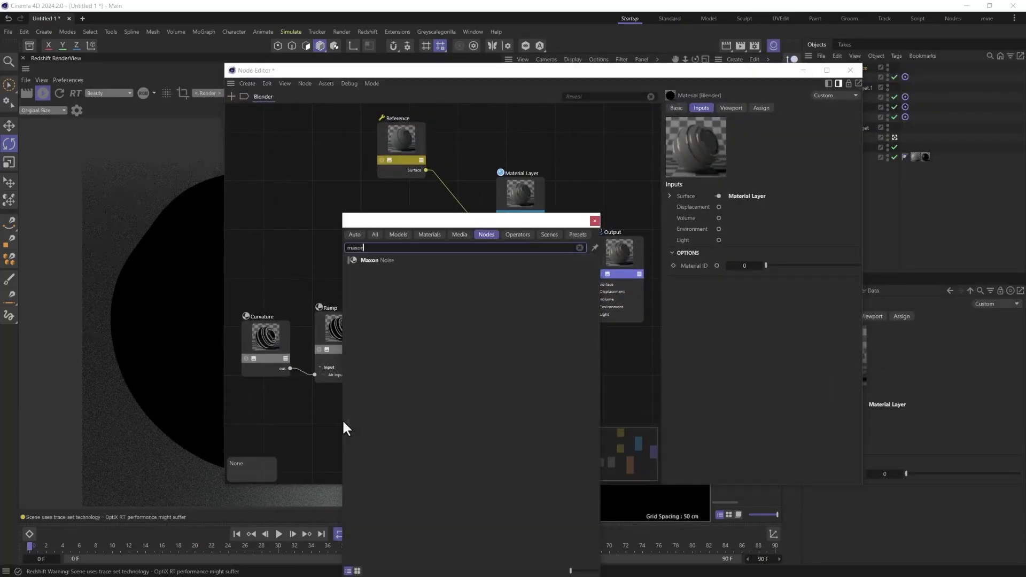
{"action": "left_click_drag", "start_coordinate": [383, 261], "coordinate": [358, 425]}
{"action": "left_click", "coordinate": [594, 221]}
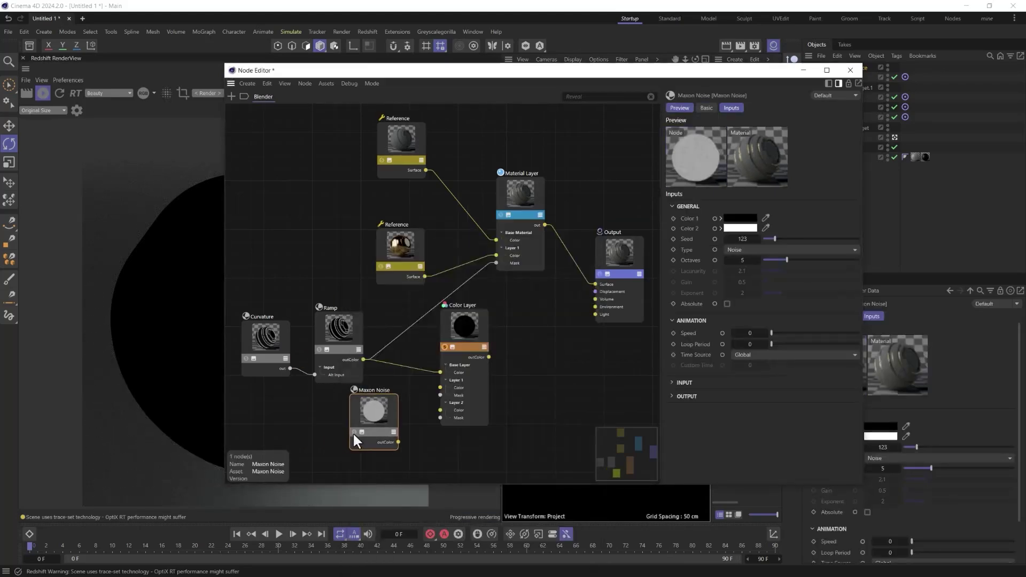
{"action": "left_click_drag", "start_coordinate": [350, 71], "coordinate": [463, 72]}
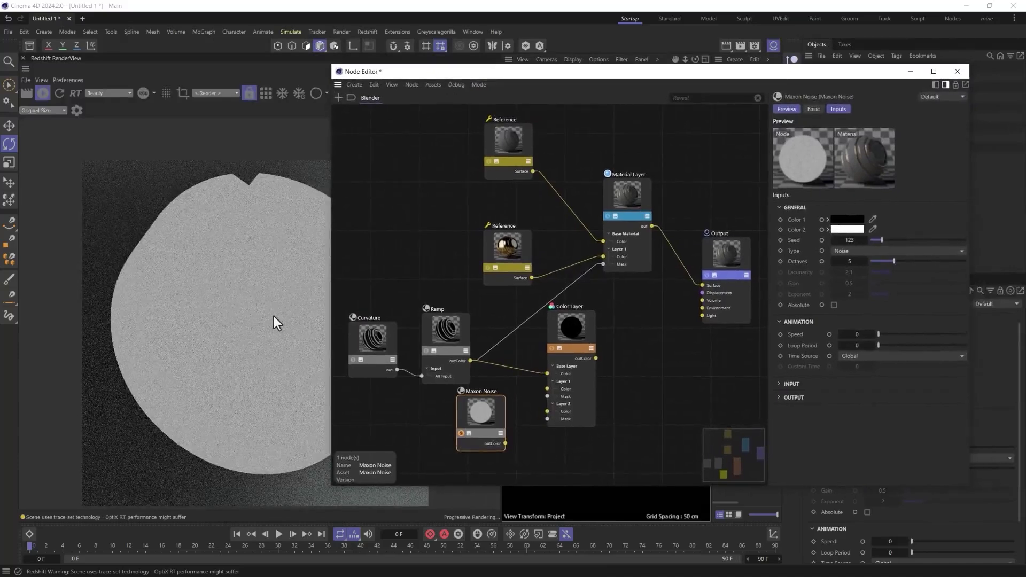
{"action": "left_click", "coordinate": [427, 350]}
- Set the noise to Turbulence, Overall Scale 80, Low Clip 0.442 and High Clip 0.563
{"action": "left_click", "coordinate": [845, 252]}
{"action": "left_click", "coordinate": [857, 425]}
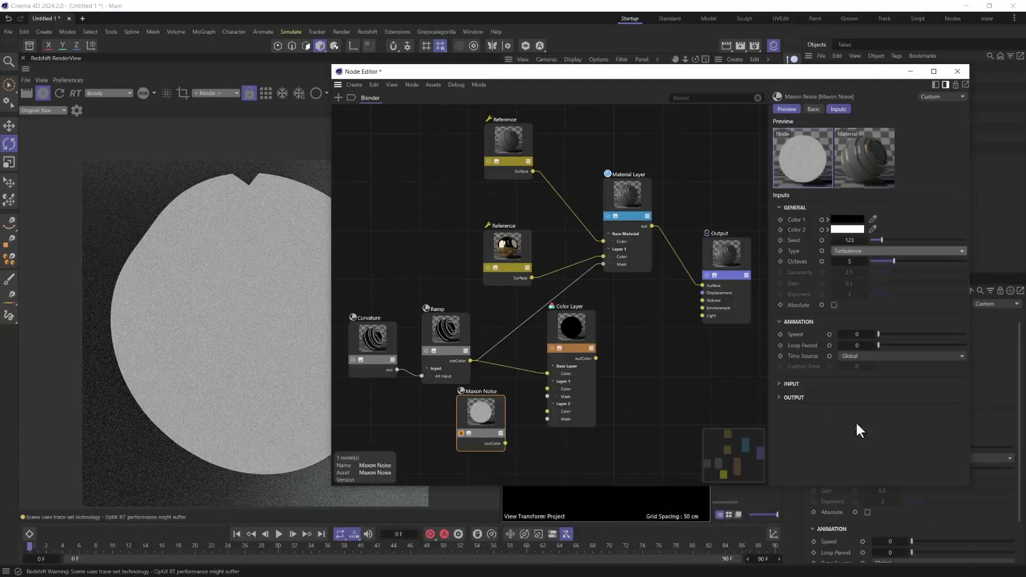
{"action": "left_click", "coordinate": [780, 384]}
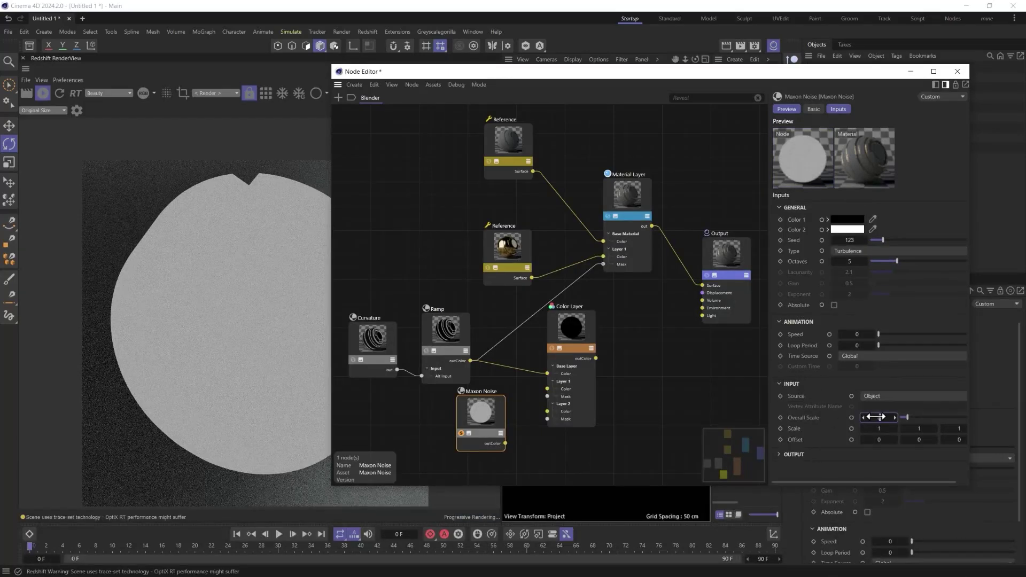
{"action": "left_click_drag", "start_coordinate": [879, 417], "coordinate": [804, 421]}
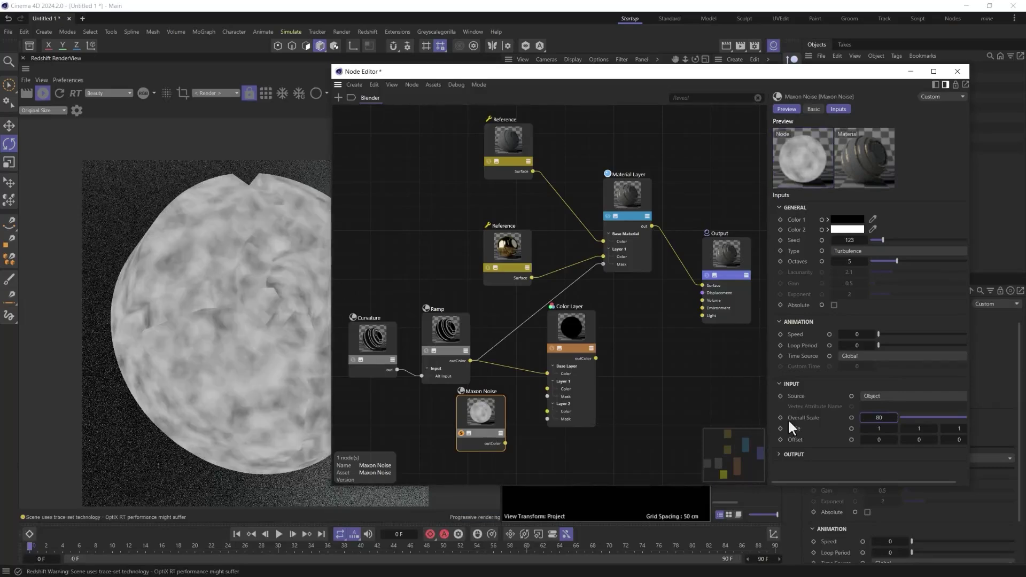
{"action": "left_click", "coordinate": [781, 454]}
{"action": "scroll", "coordinate": [818, 406], "scroll_direction": "down", "scroll_amount": 2}
{"action": "left_click_drag", "start_coordinate": [871, 436], "coordinate": [933, 455]}
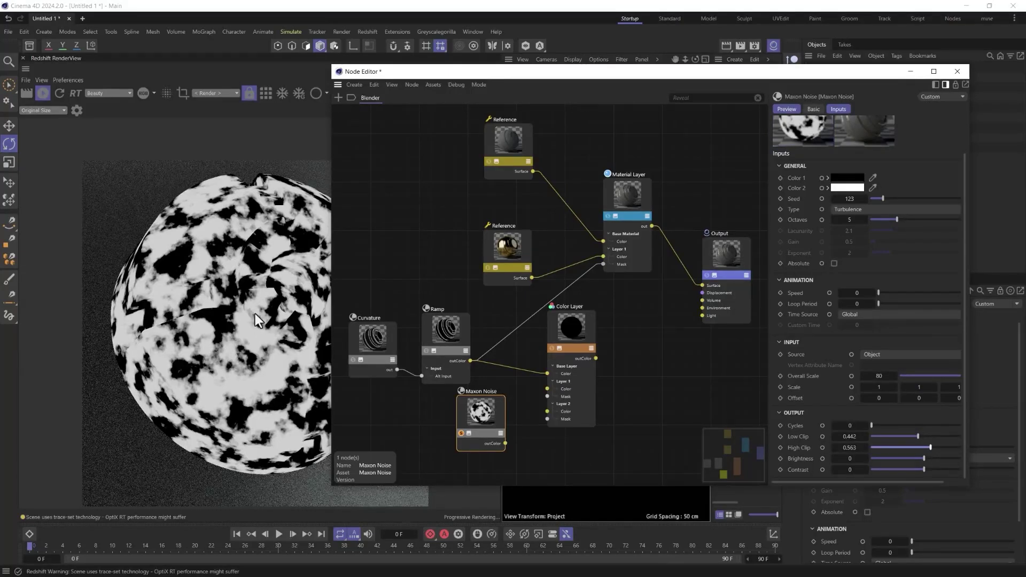
{"action": "left_click_drag", "start_coordinate": [481, 413], "coordinate": [449, 410]}
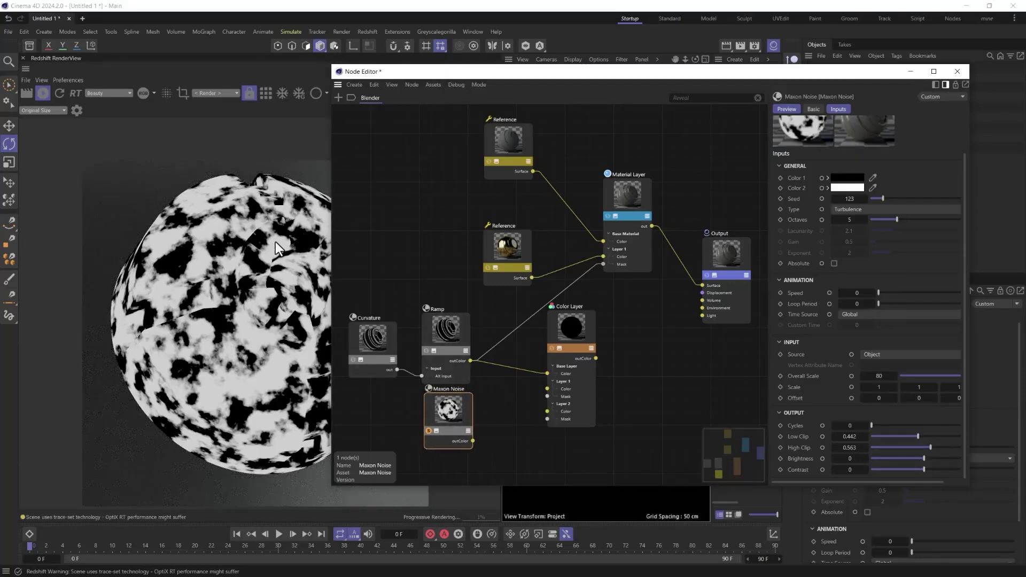
- Wire Maxon Noise outColor into the Color Layer's Layer 1 Mask input
{"action": "left_click", "coordinate": [458, 332]}
{"action": "left_click", "coordinate": [461, 400]}
{"action": "left_click", "coordinate": [569, 332]}
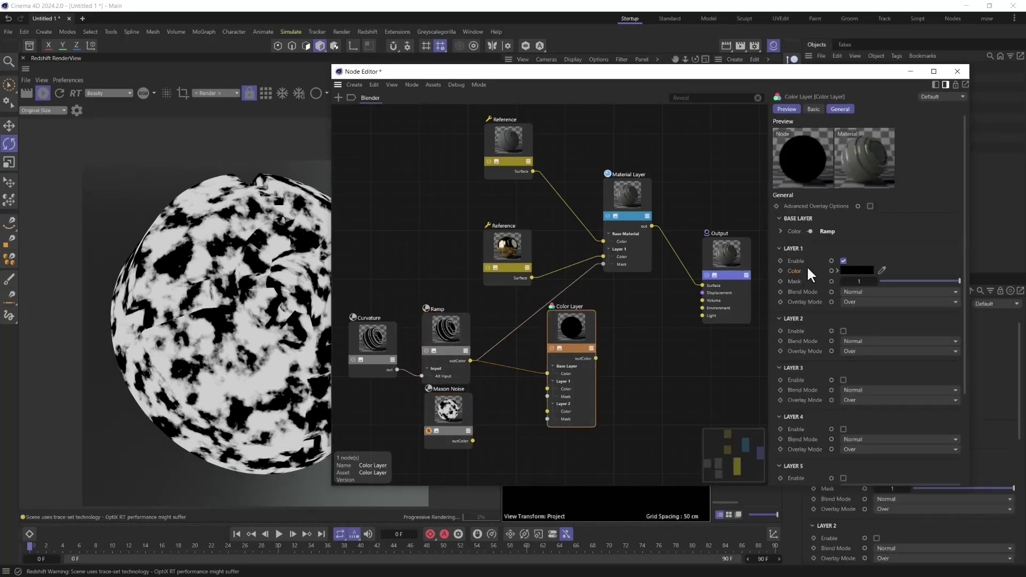
{"action": "left_click_drag", "start_coordinate": [450, 411], "coordinate": [456, 415]}
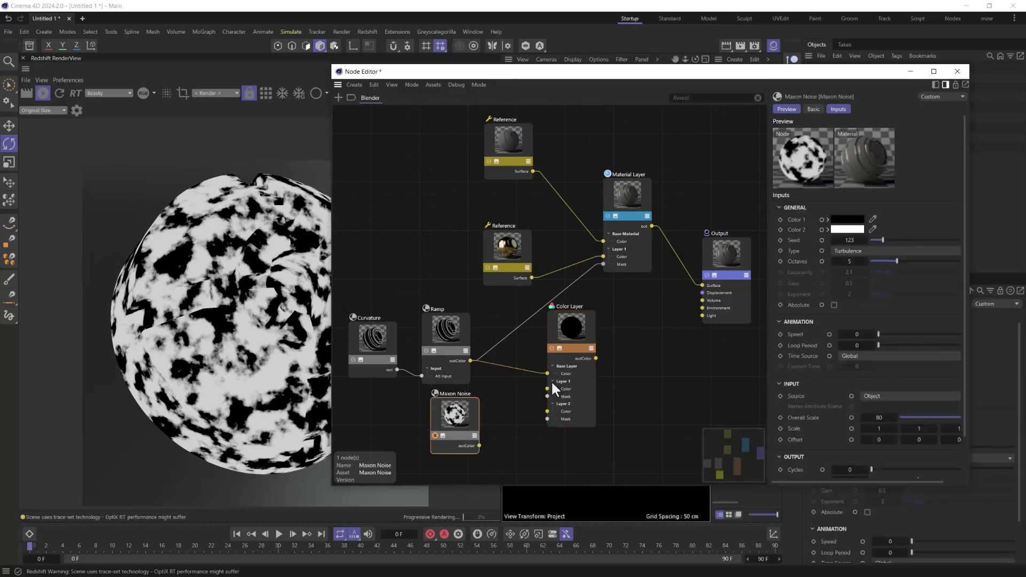
{"action": "left_click", "coordinate": [558, 327]}
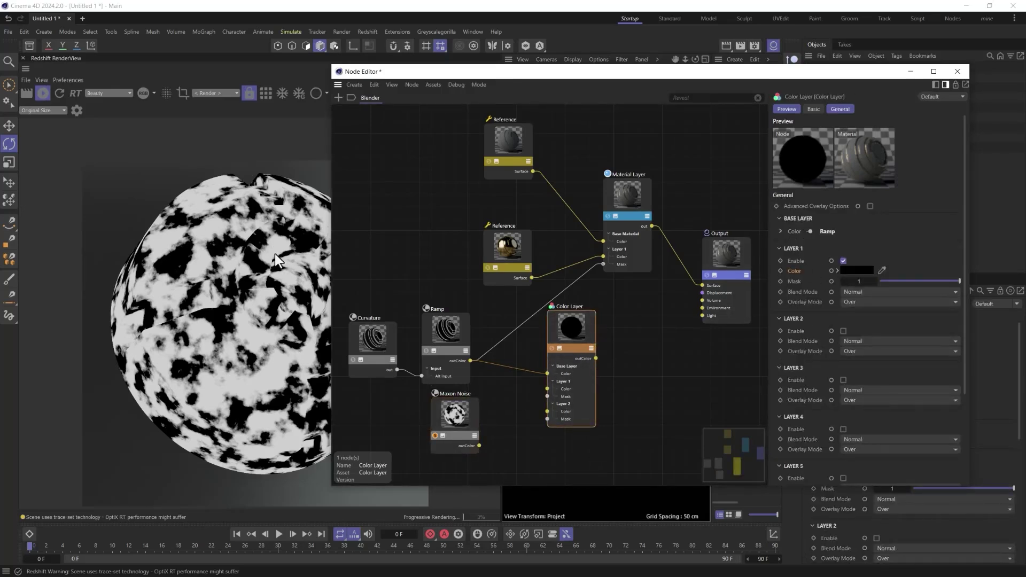
{"action": "left_click", "coordinate": [438, 334]}
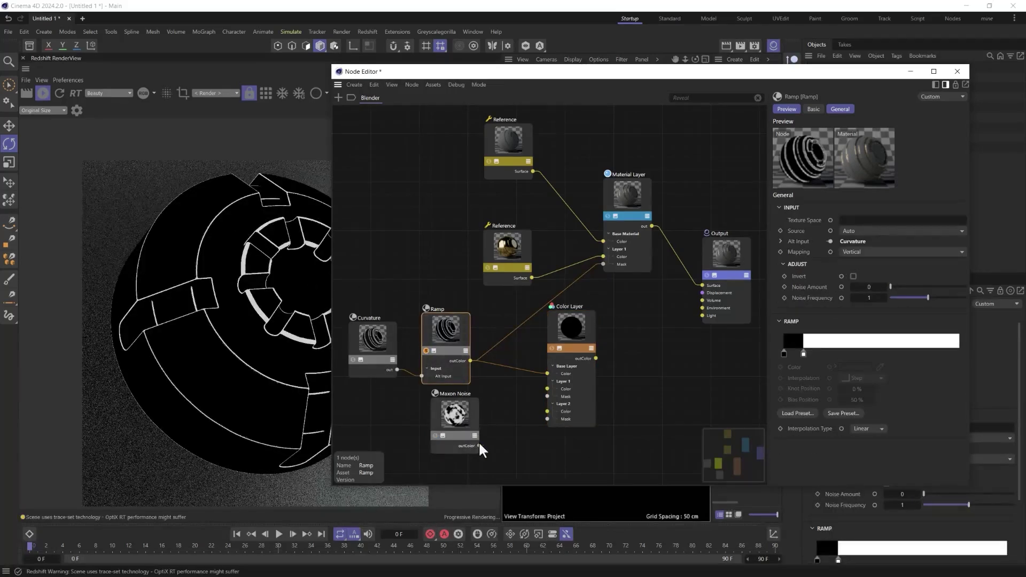
{"action": "left_click_drag", "start_coordinate": [479, 445], "coordinate": [547, 396]}
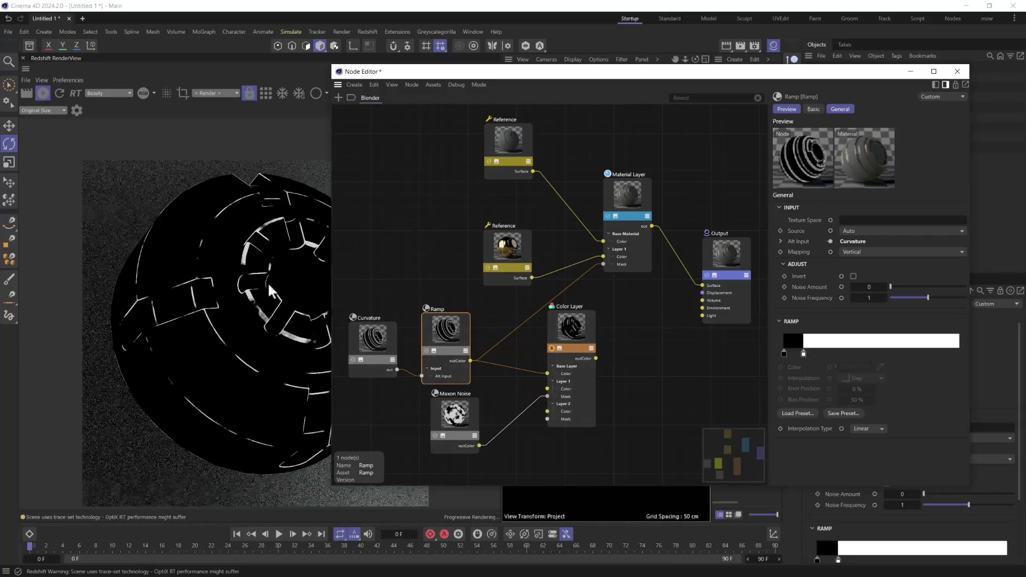
{"action": "left_click_drag", "start_coordinate": [398, 73], "coordinate": [567, 75]}
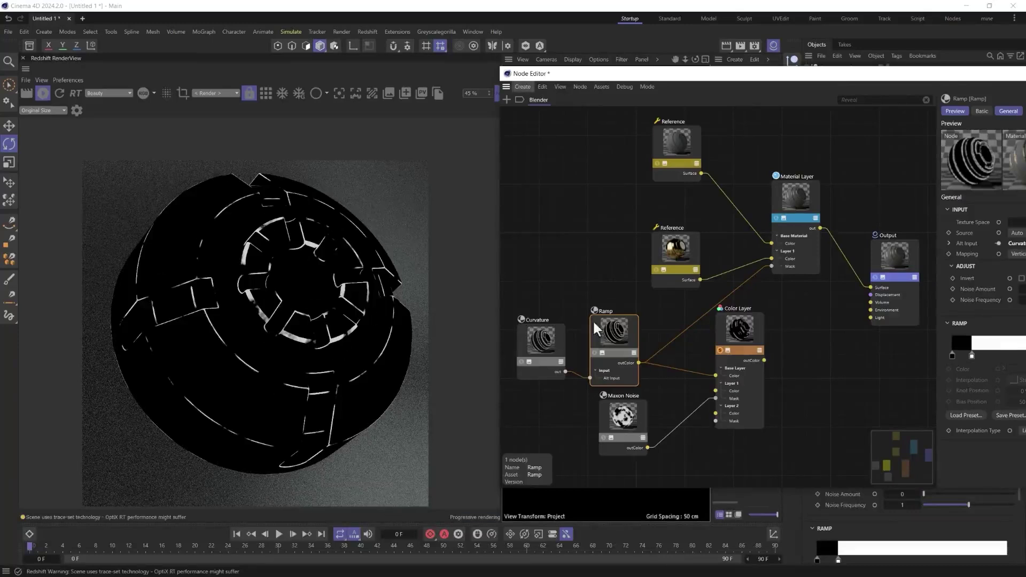
- Set the Maxon Noise Low Clip to 0.287 and High Clip to 0.526
{"action": "left_click", "coordinate": [634, 421]}
{"action": "left_click_drag", "start_coordinate": [829, 72], "coordinate": [718, 57]}
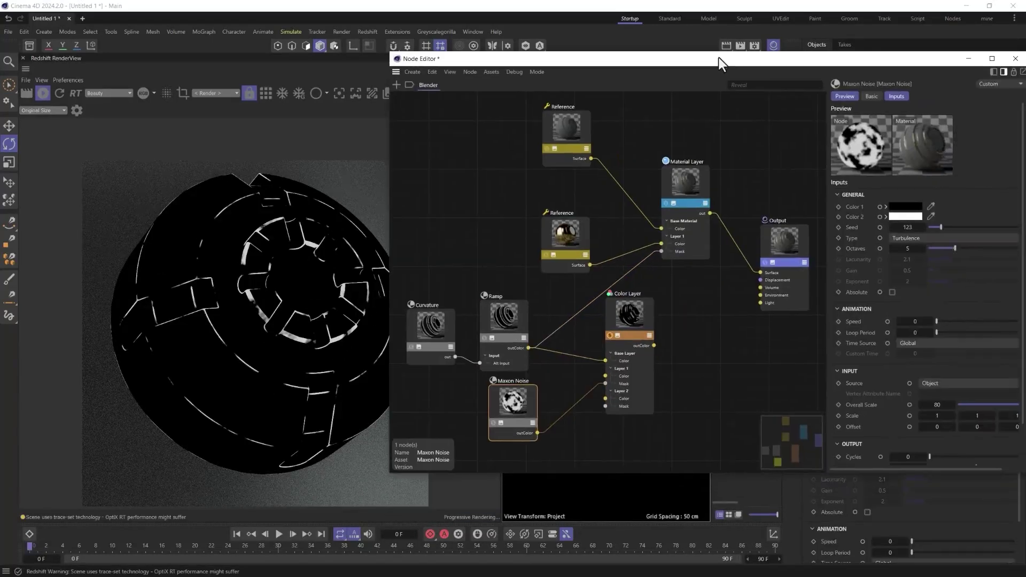
{"action": "left_click_drag", "start_coordinate": [428, 60], "coordinate": [473, 63]}
{"action": "scroll", "coordinate": [881, 395], "scroll_direction": "down", "scroll_amount": 3}
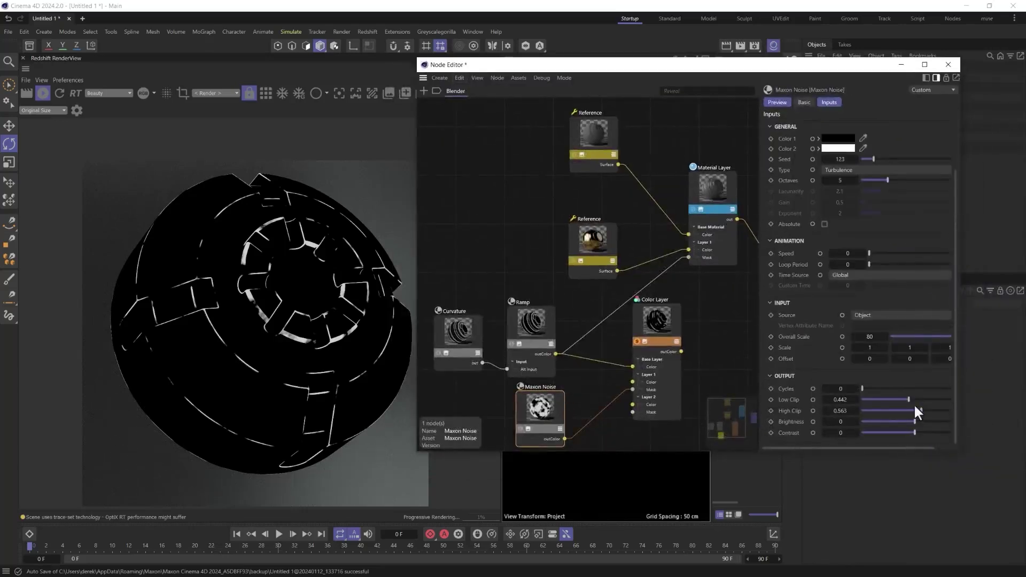
{"action": "left_click_drag", "start_coordinate": [900, 404], "coordinate": [892, 403]}
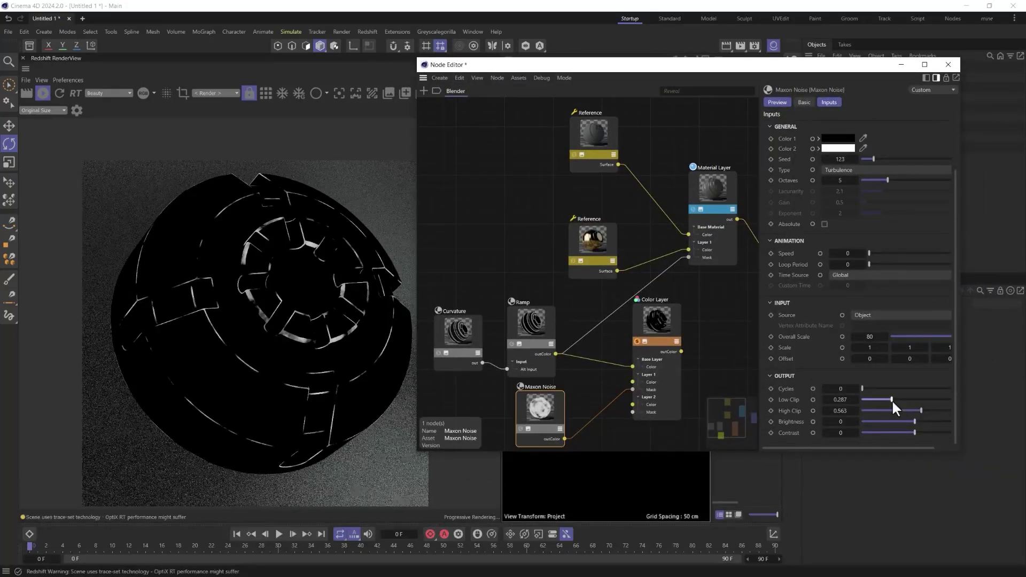
{"action": "left_click_drag", "start_coordinate": [923, 412], "coordinate": [906, 410]}
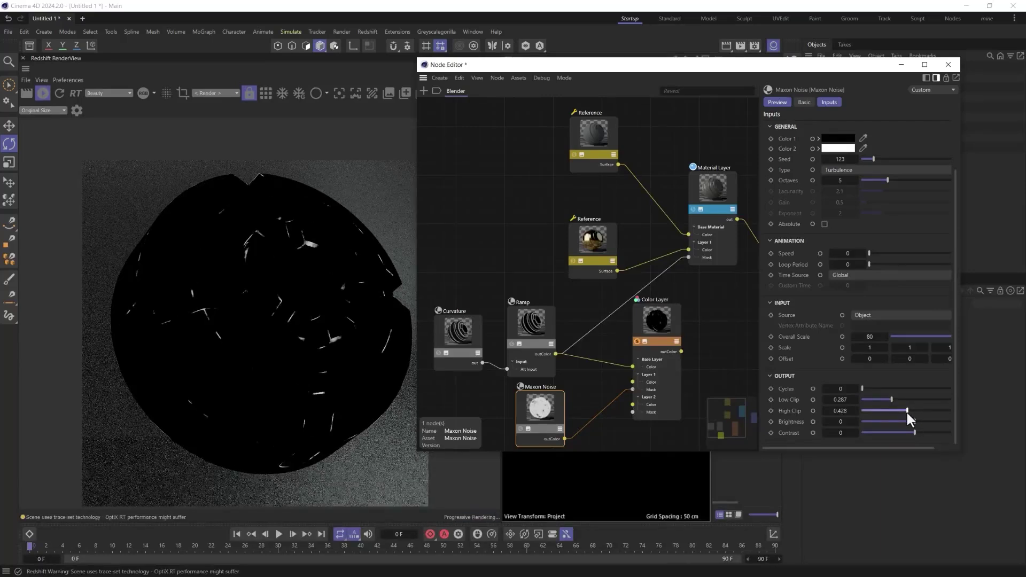
{"action": "left_click_drag", "start_coordinate": [906, 411], "coordinate": [906, 413]}
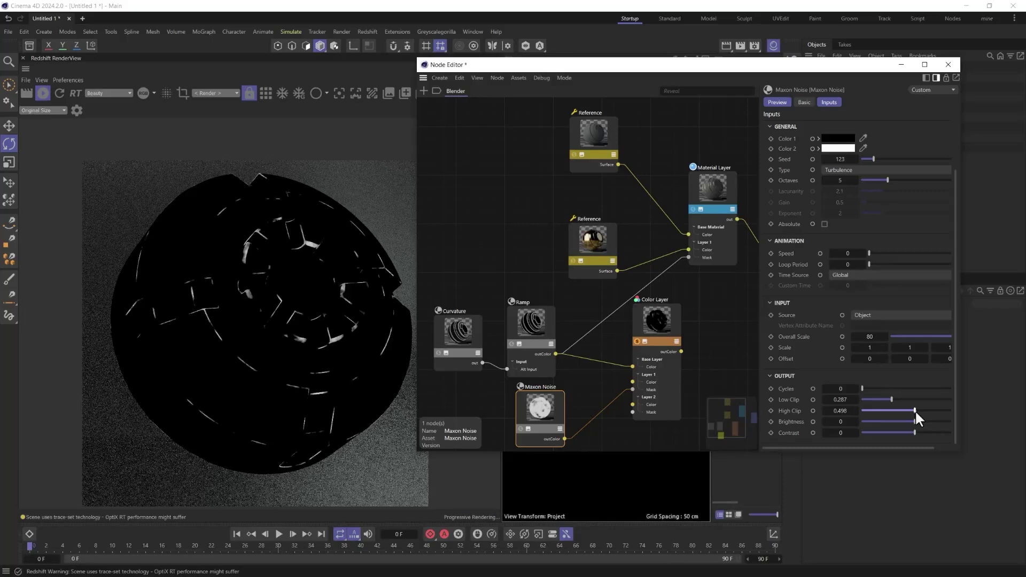
{"action": "left_click_drag", "start_coordinate": [919, 411], "coordinate": [923, 408]}
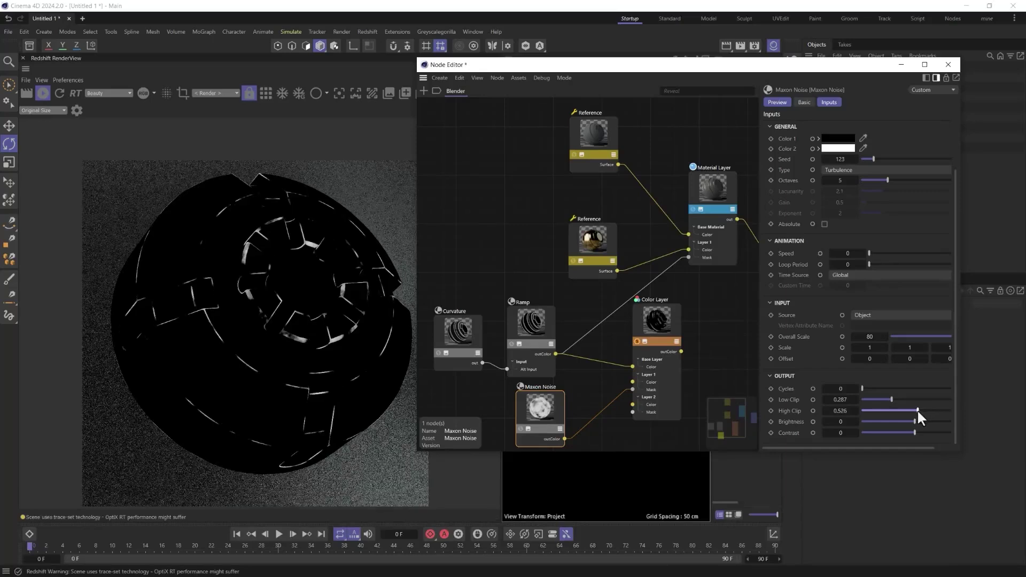
{"action": "left_click", "coordinate": [653, 320]}
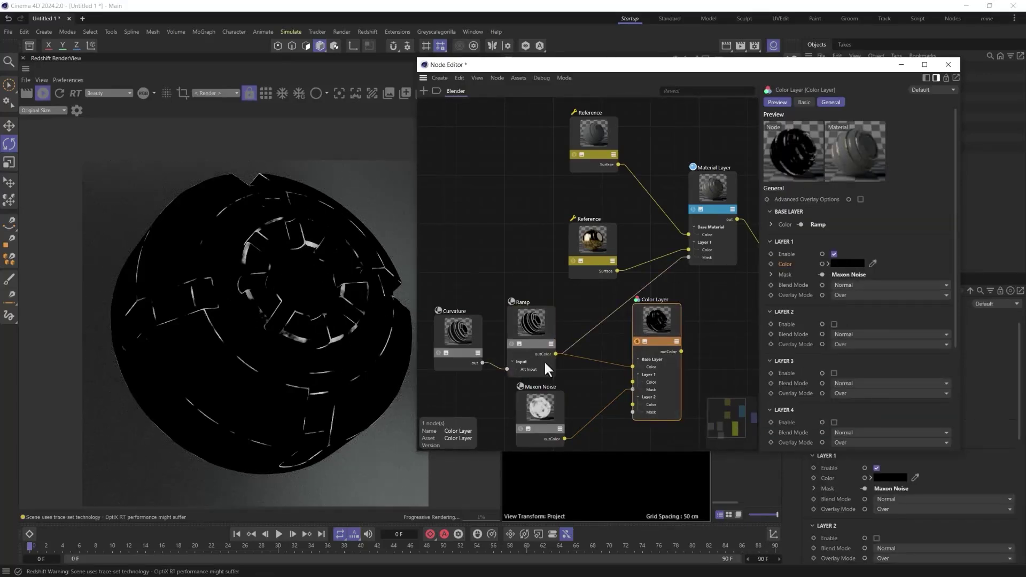
{"action": "left_click", "coordinate": [521, 409]}
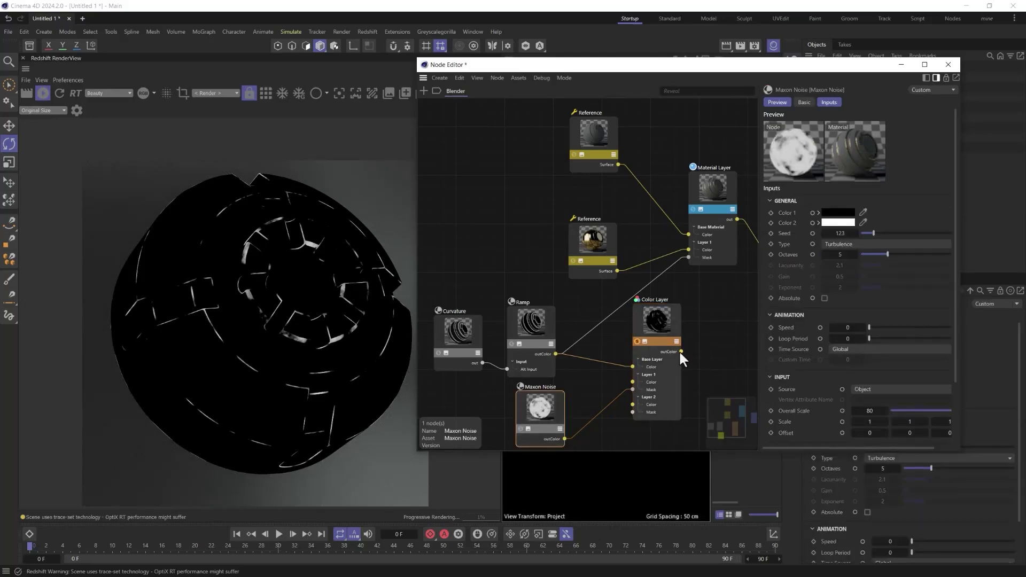
- Wire the Color Layer output into the Material Layer's Layer 1 Mask
{"action": "left_click_drag", "start_coordinate": [703, 314], "coordinate": [688, 261]}
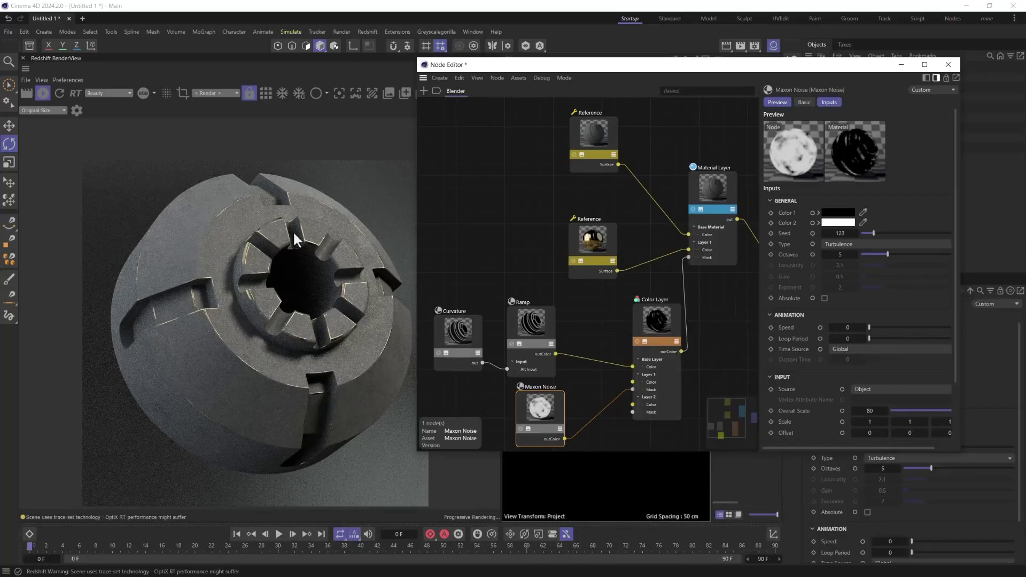
- Add Metal Paint Coating 002 Grey 50cm from the Metal asset library to the scene
{"action": "left_click", "coordinate": [28, 45]}
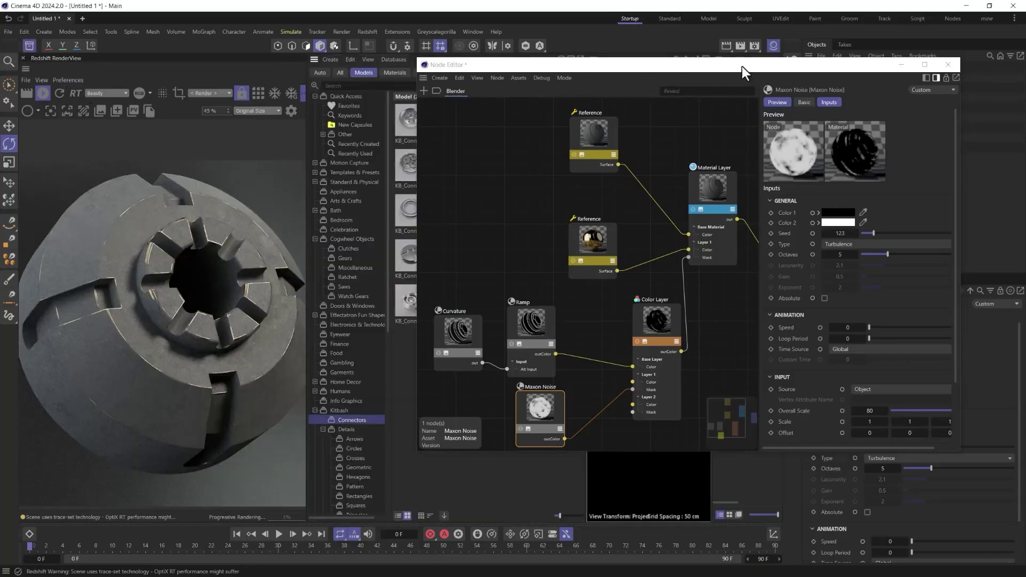
{"action": "left_click", "coordinate": [947, 65]}
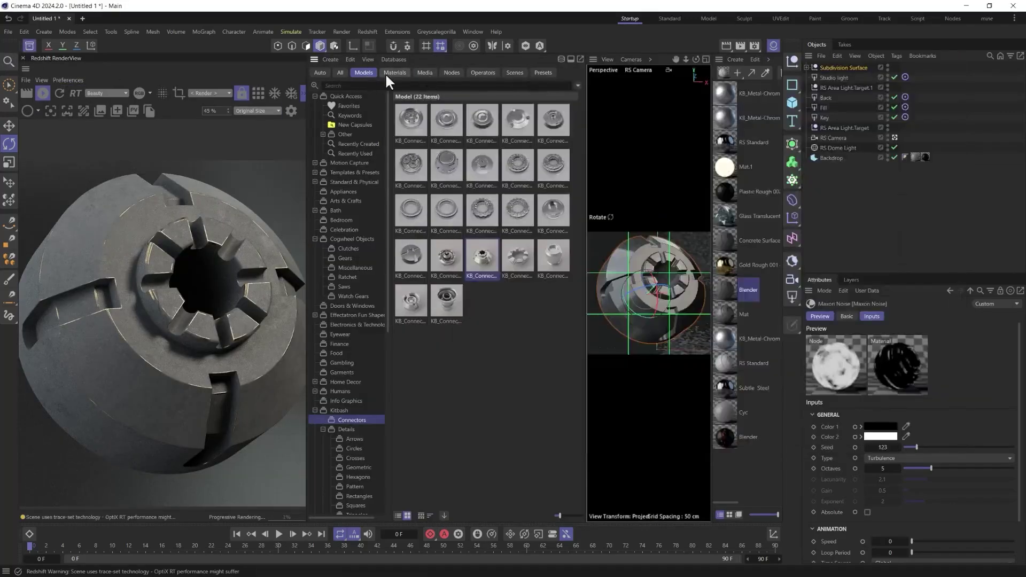
{"action": "left_click", "coordinate": [390, 73]}
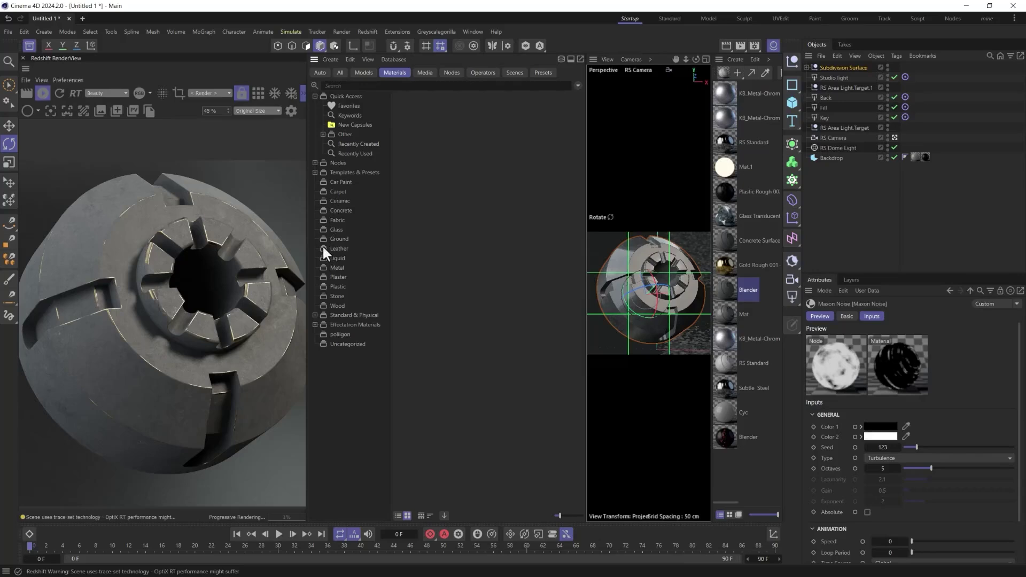
{"action": "left_click", "coordinate": [323, 268]}
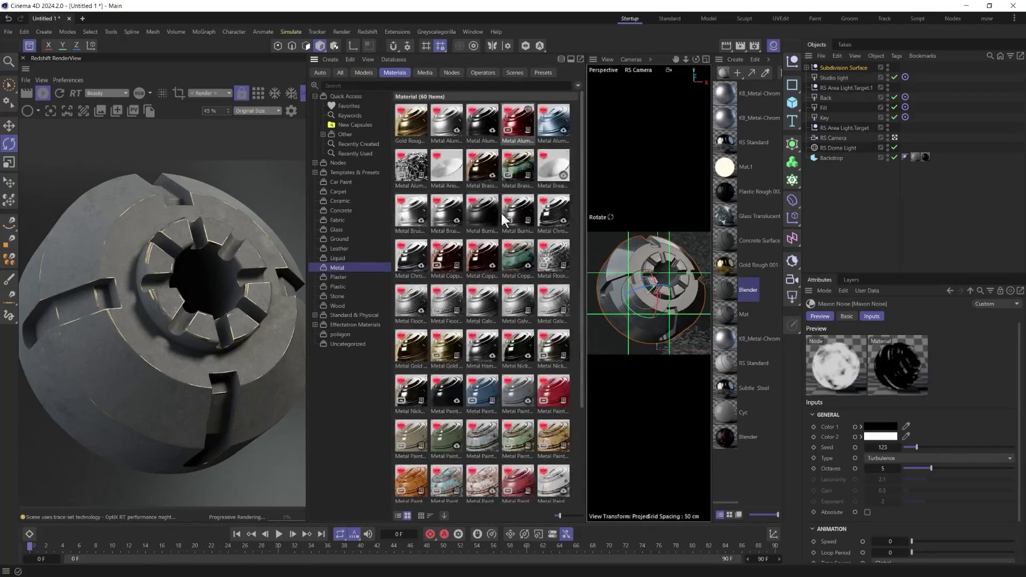
{"action": "scroll", "coordinate": [523, 393], "scroll_direction": "down", "scroll_amount": 1}
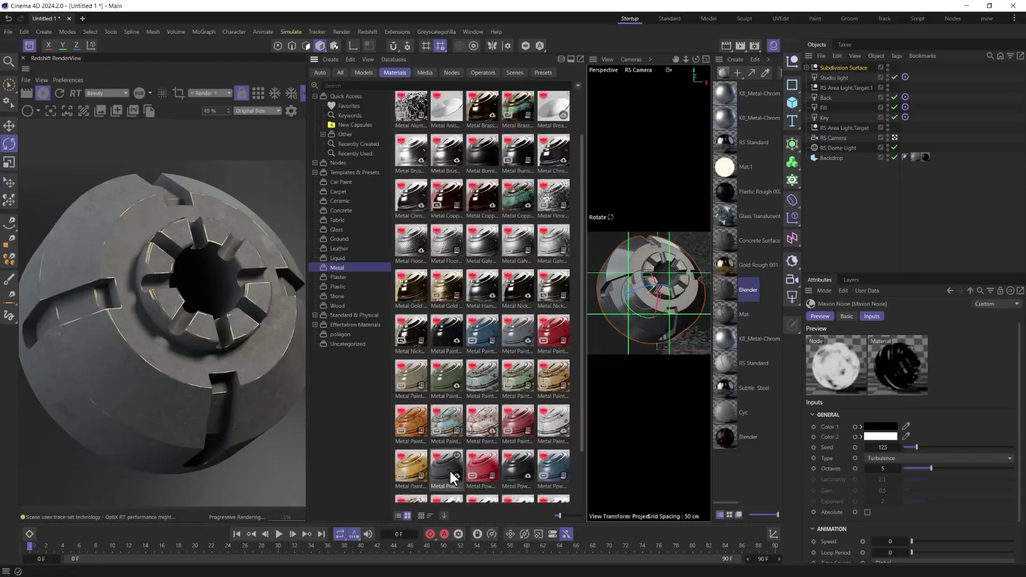
{"action": "scroll", "coordinate": [517, 414], "scroll_direction": "down", "scroll_amount": 2}
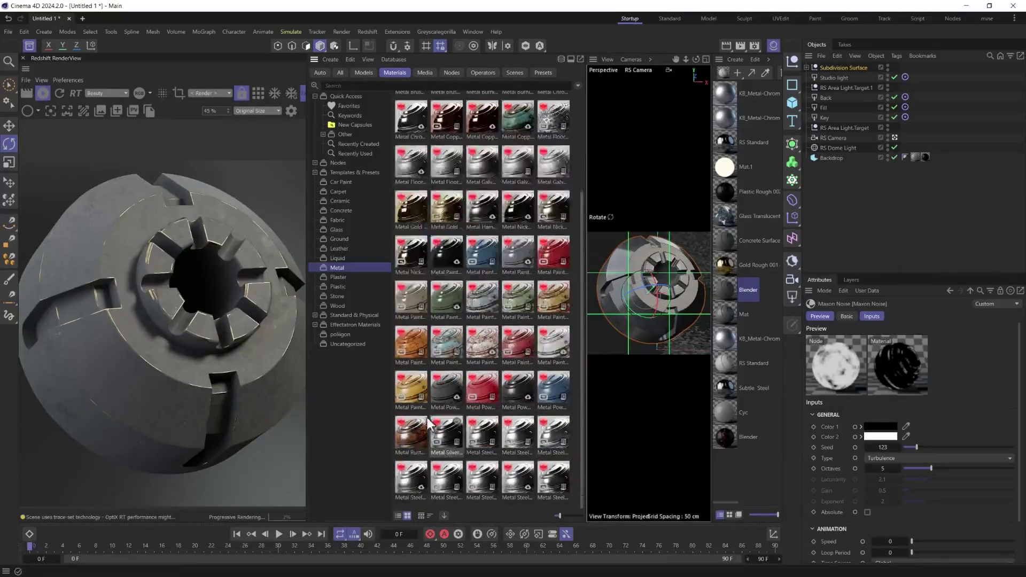
{"action": "scroll", "coordinate": [409, 319], "scroll_direction": "up", "scroll_amount": 2}
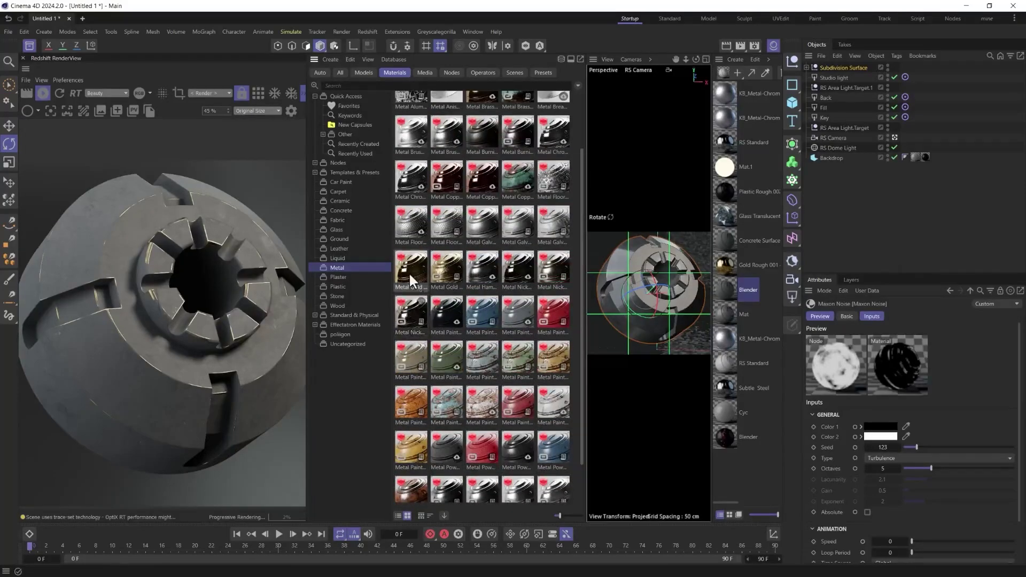
{"action": "scroll", "coordinate": [409, 271], "scroll_direction": "up", "scroll_amount": 1}
{"action": "scroll", "coordinate": [470, 303], "scroll_direction": "up", "scroll_amount": 1}
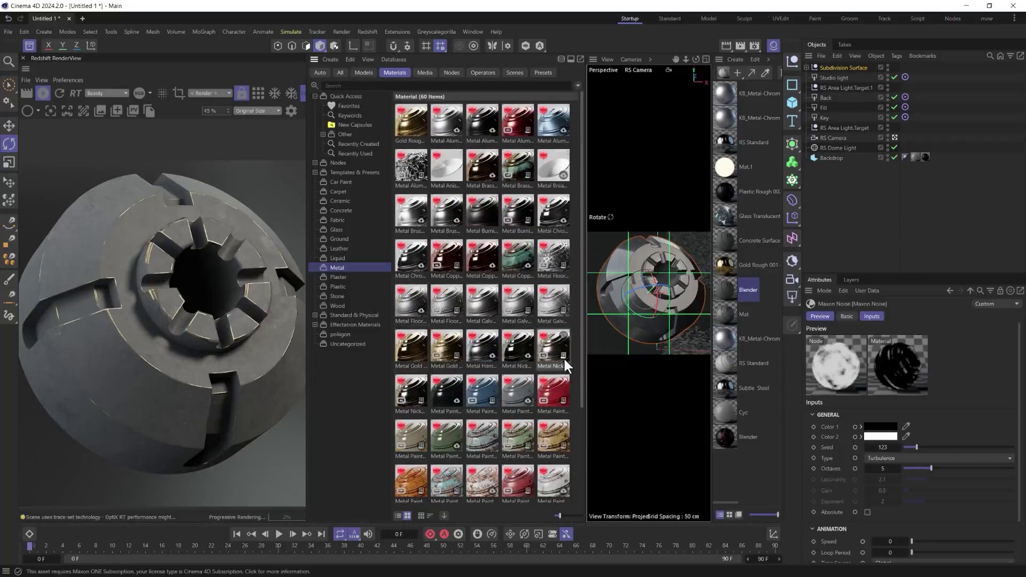
{"action": "left_click", "coordinate": [513, 393]}
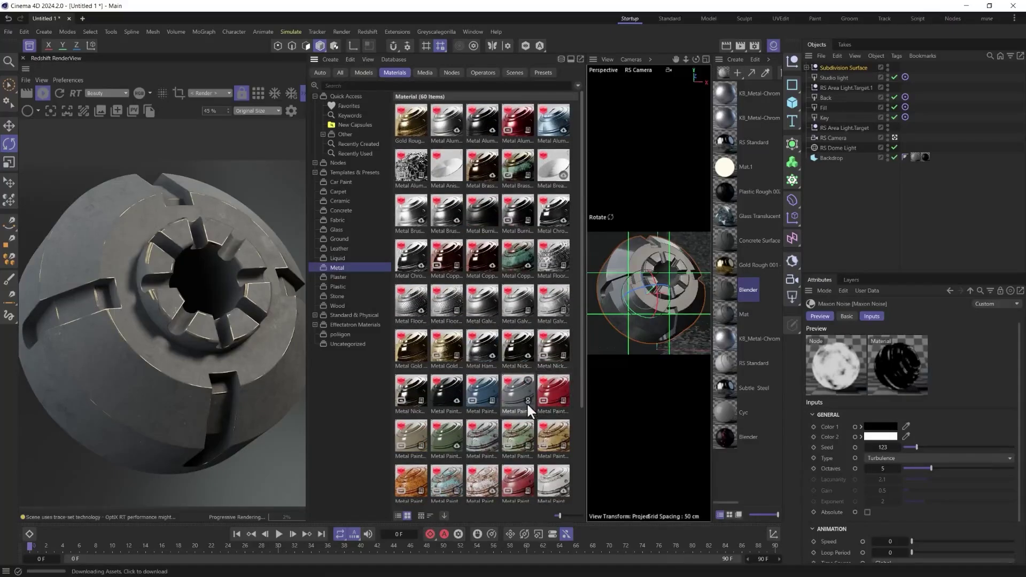
{"action": "mouse_move", "coordinate": [509, 409]}
{"action": "left_mouse_down"}
{"action": "mouse_move", "coordinate": [804, 166]}
{"action": "mouse_move", "coordinate": [837, 85]}
{"action": "mouse_move", "coordinate": [797, 221]}
{"action": "mouse_move", "coordinate": [744, 276]}
{"action": "left_mouse_up"}
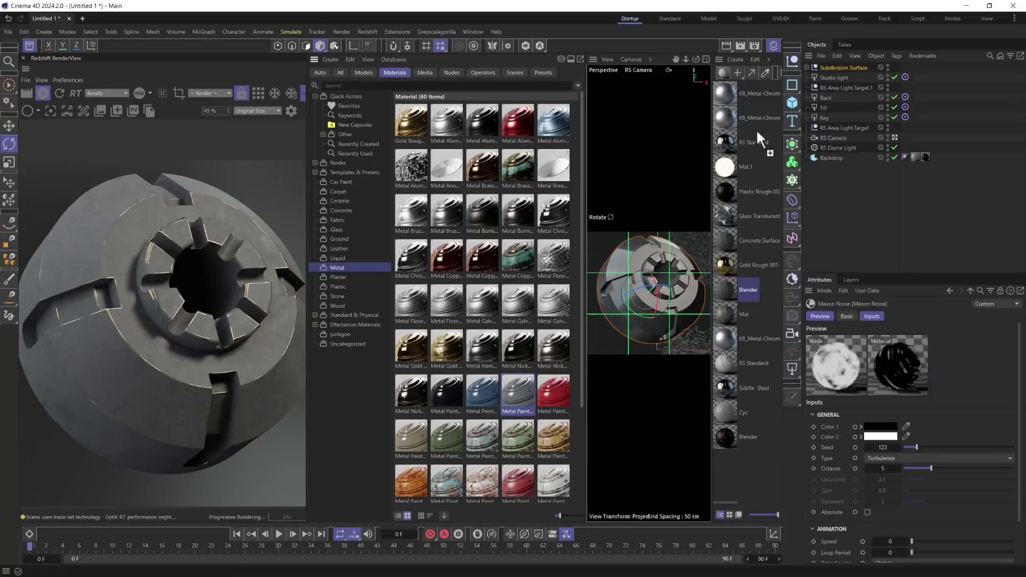
{"action": "left_click_drag", "start_coordinate": [758, 137], "coordinate": [729, 94]}
- Set the Metal Paint Coating colour to cyan blue (0, 131, 227)
{"action": "left_click", "coordinate": [885, 403]}
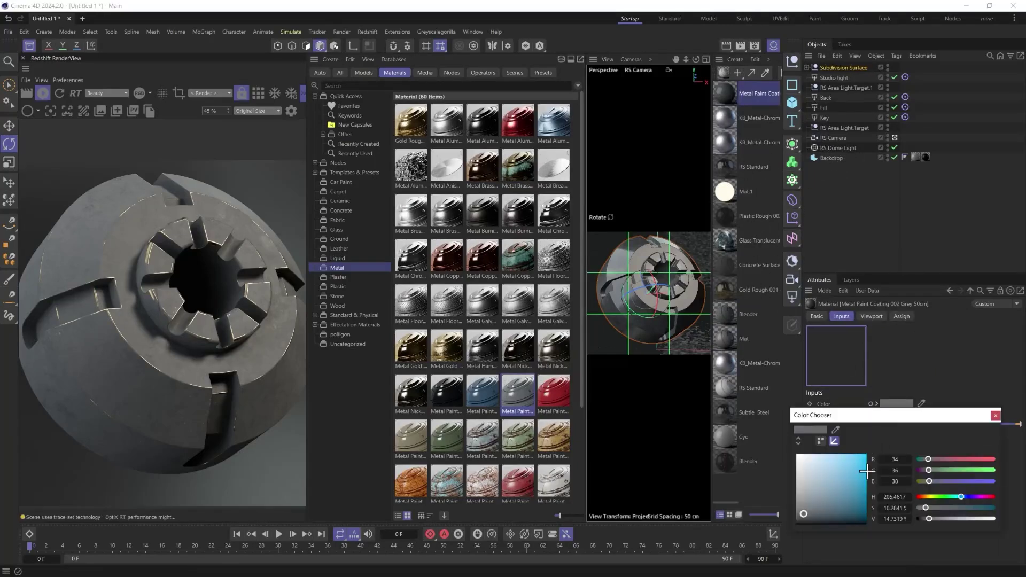
{"action": "left_click", "coordinate": [865, 461]}
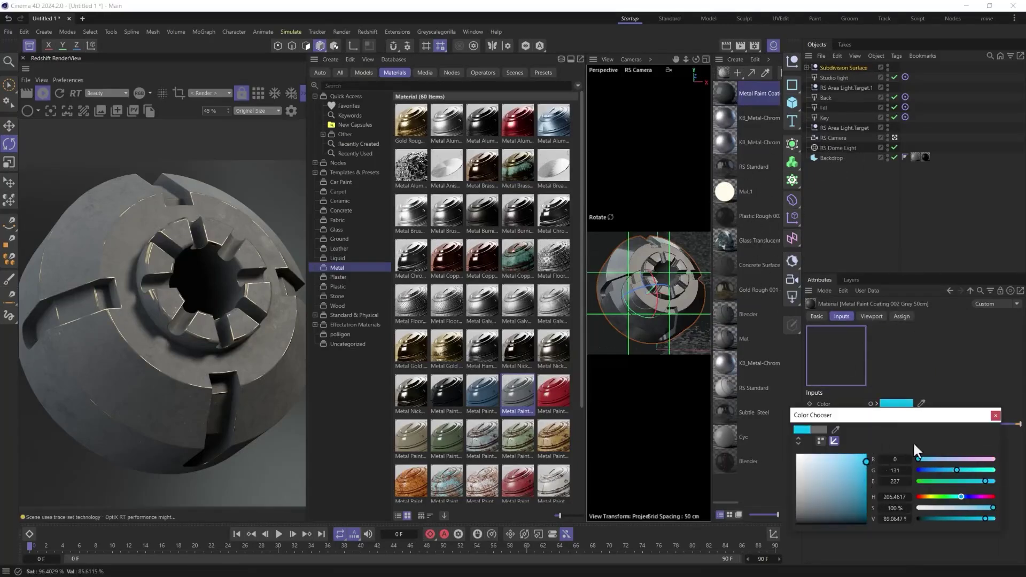
{"action": "left_click", "coordinate": [994, 415]}
- Point the Blender material's first Reference node at Metal Paint Coating
{"action": "double_click", "coordinate": [727, 310]}
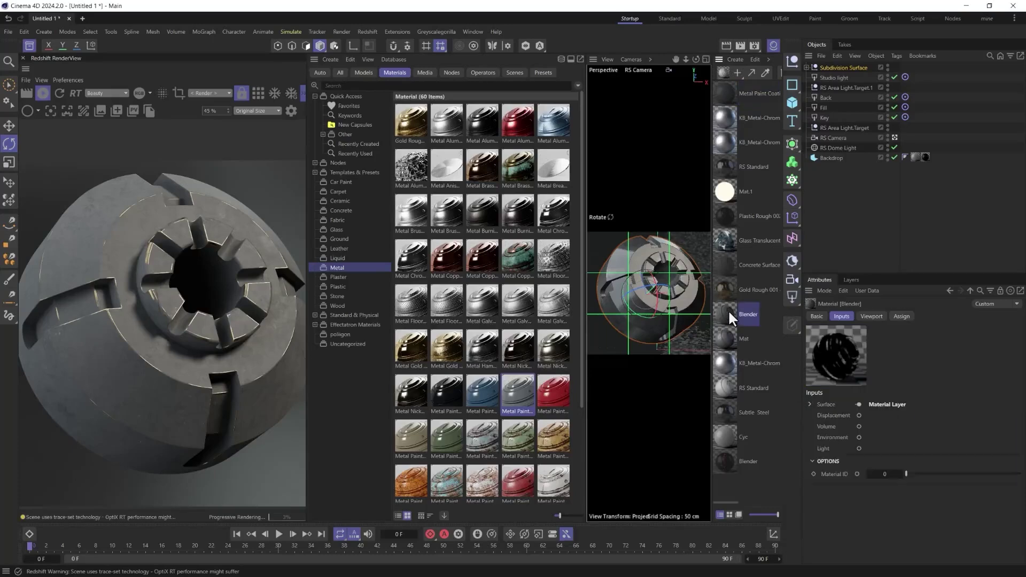
{"action": "left_click", "coordinate": [640, 275]}
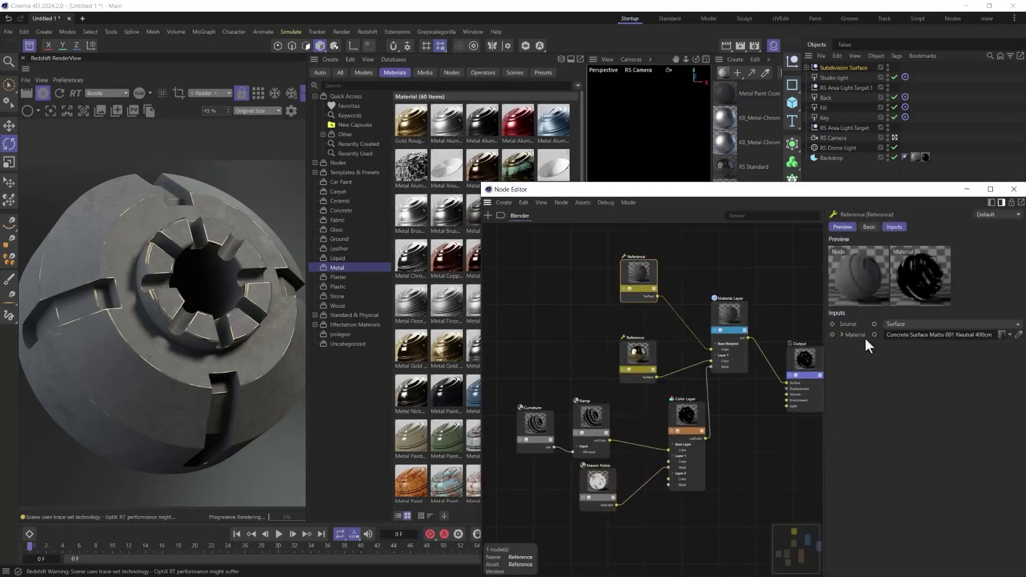
{"action": "left_click", "coordinate": [1018, 335]}
{"action": "left_click", "coordinate": [728, 97]}
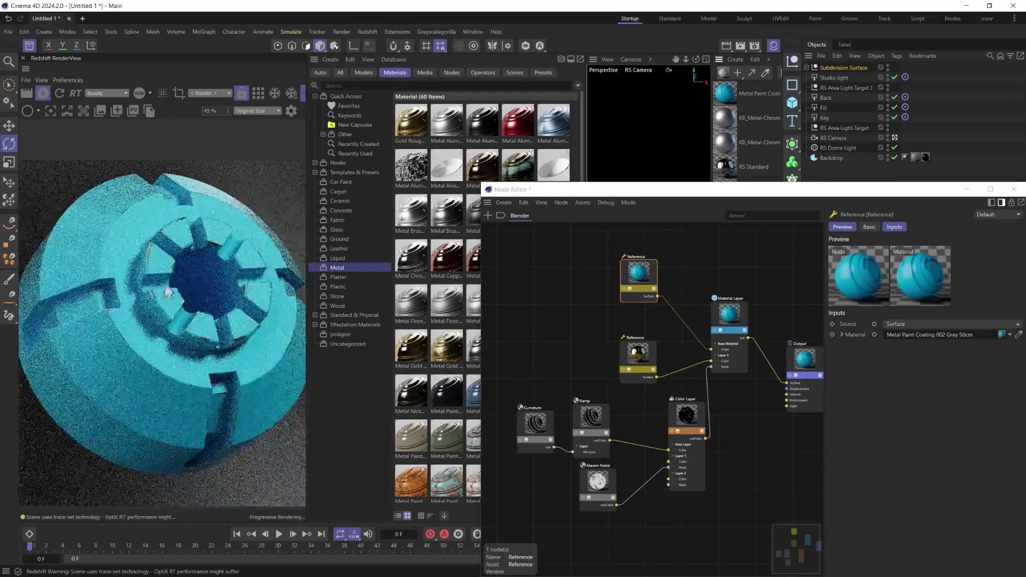
- Add Metal Steel Plate Rough 004 30cm and assign it to the second Reference node
{"action": "left_click_drag", "start_coordinate": [534, 192], "coordinate": [410, 386]}
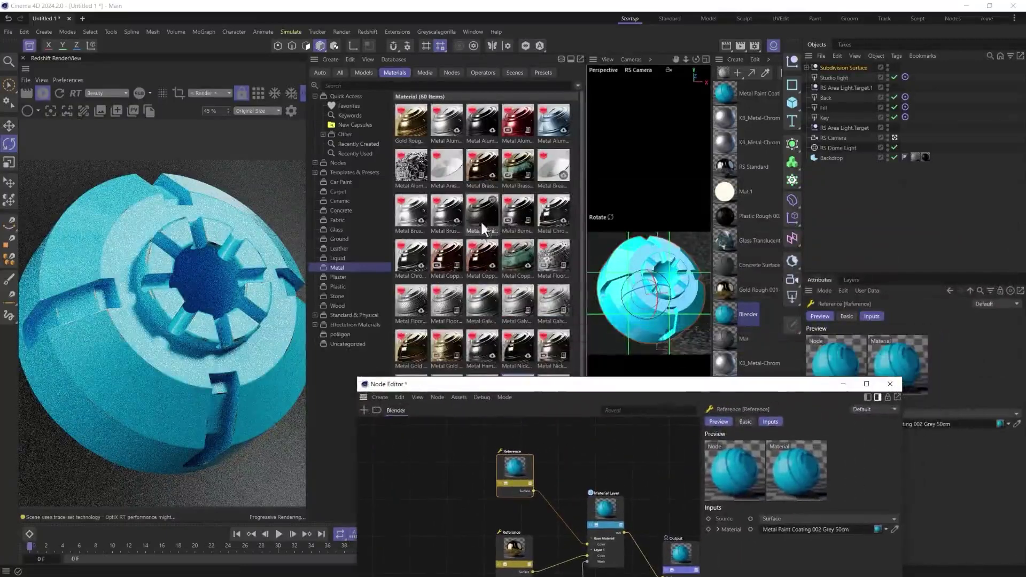
{"action": "scroll", "coordinate": [481, 227], "scroll_direction": "down", "scroll_amount": 3}
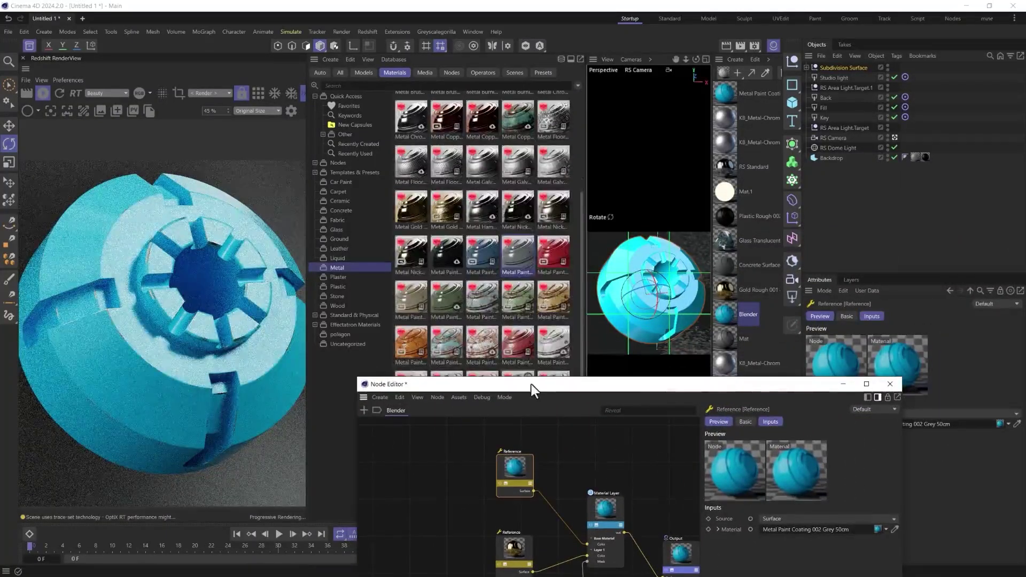
{"action": "left_click_drag", "start_coordinate": [531, 384], "coordinate": [758, 439]}
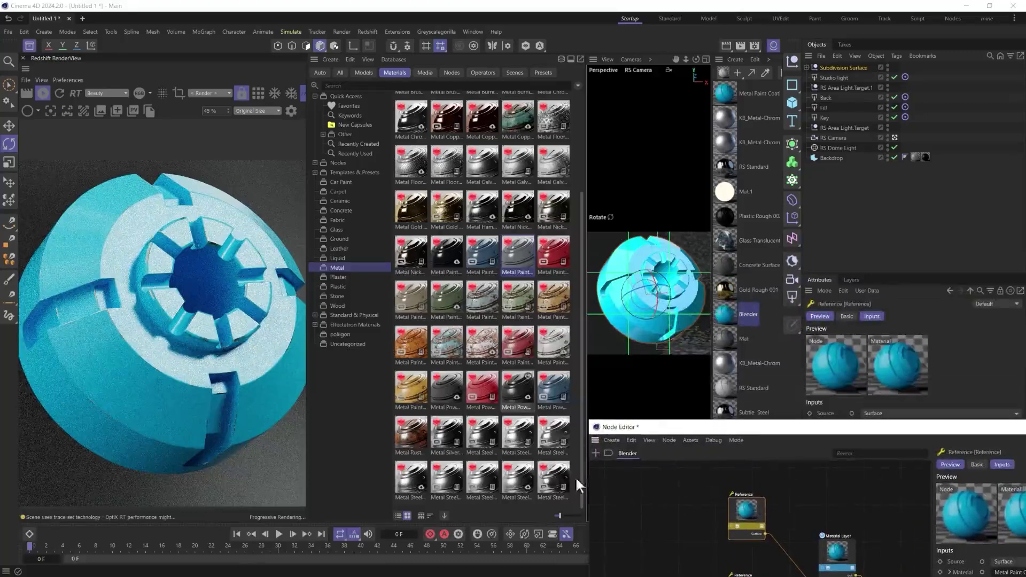
{"action": "double_click", "coordinate": [530, 485]}
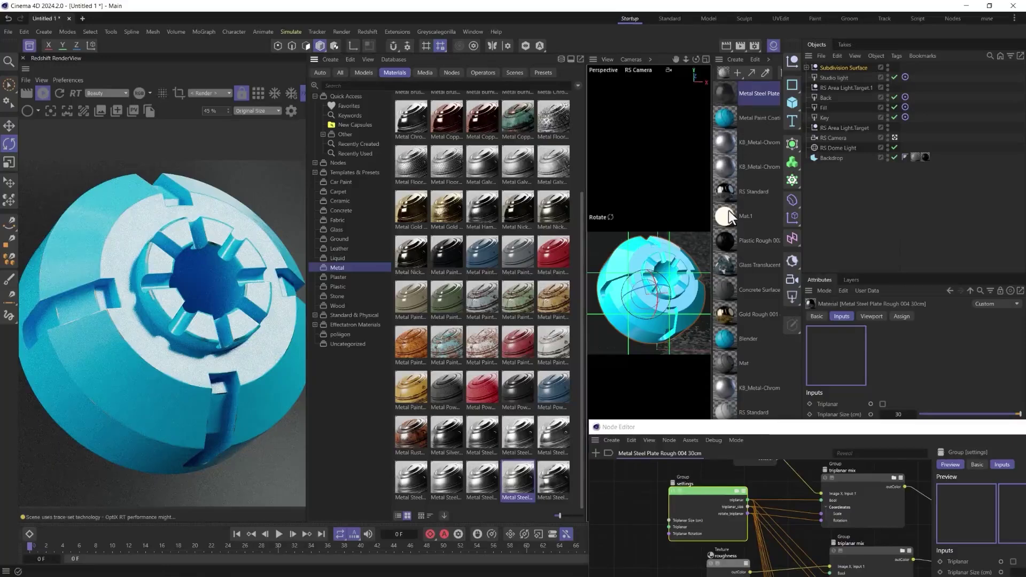
{"action": "left_click", "coordinate": [726, 342]}
{"action": "left_click_drag", "start_coordinate": [759, 428], "coordinate": [568, 231]}
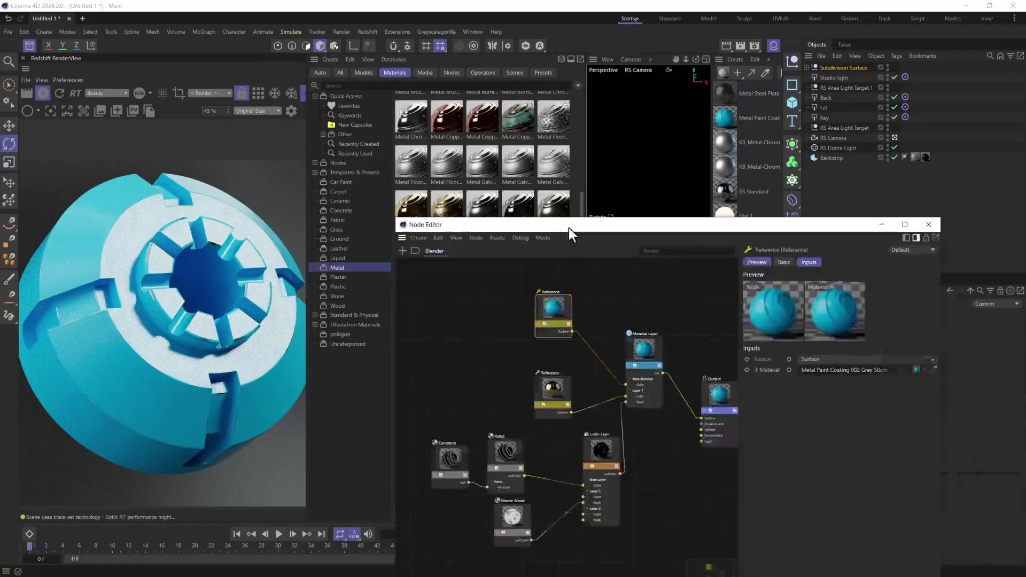
{"action": "left_click", "coordinate": [553, 388]}
{"action": "left_click", "coordinate": [933, 370]}
{"action": "left_click", "coordinate": [726, 93]}
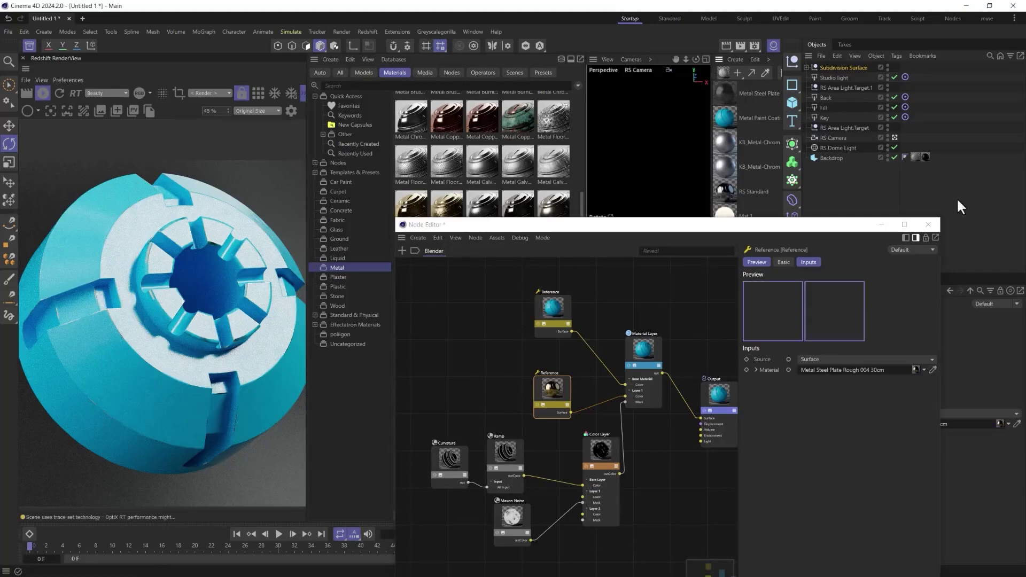
{"action": "left_click", "coordinate": [935, 221]}
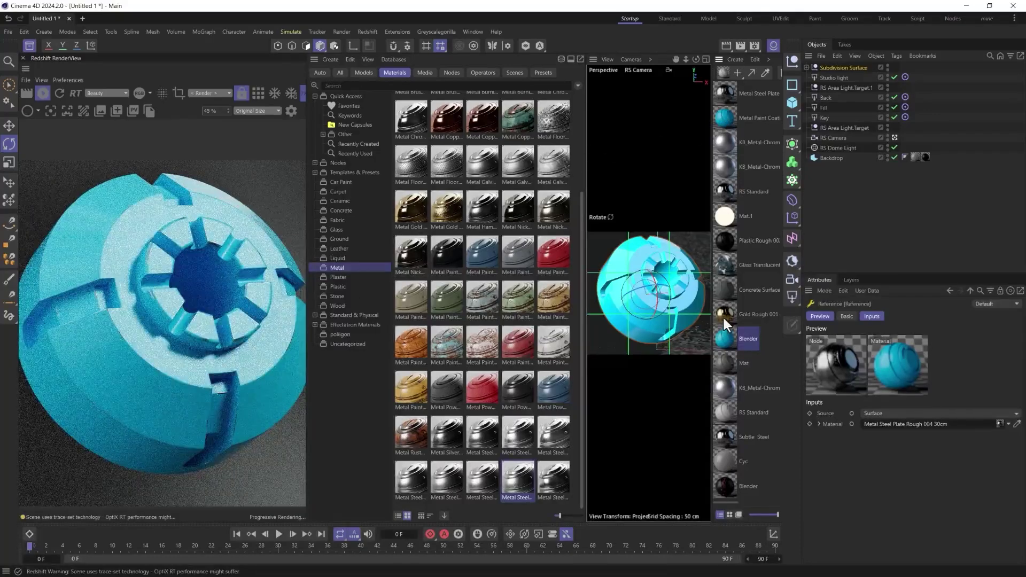
- In the Blender graph, set the Maxon Noise Output to Low Clip 0.433 and High Clip 0.757
{"action": "double_click", "coordinate": [725, 335]}
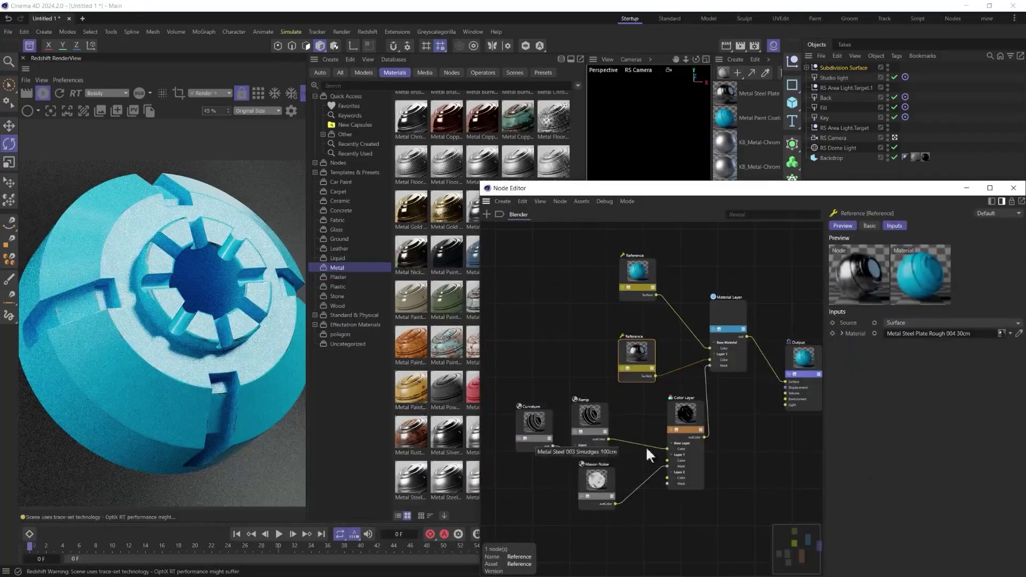
{"action": "left_click", "coordinate": [598, 426]}
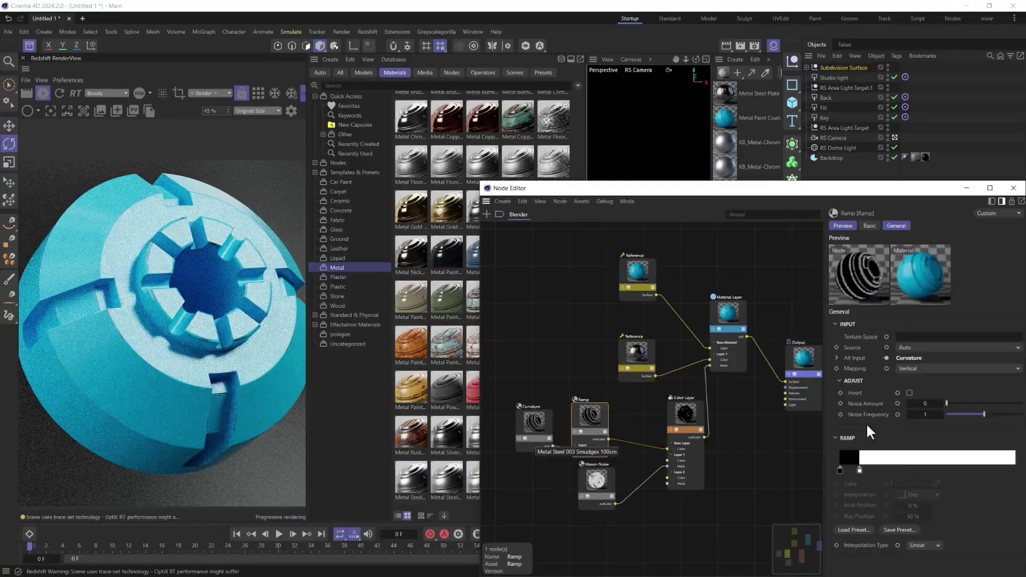
{"action": "left_click", "coordinate": [604, 475]}
{"action": "left_click", "coordinate": [693, 426]}
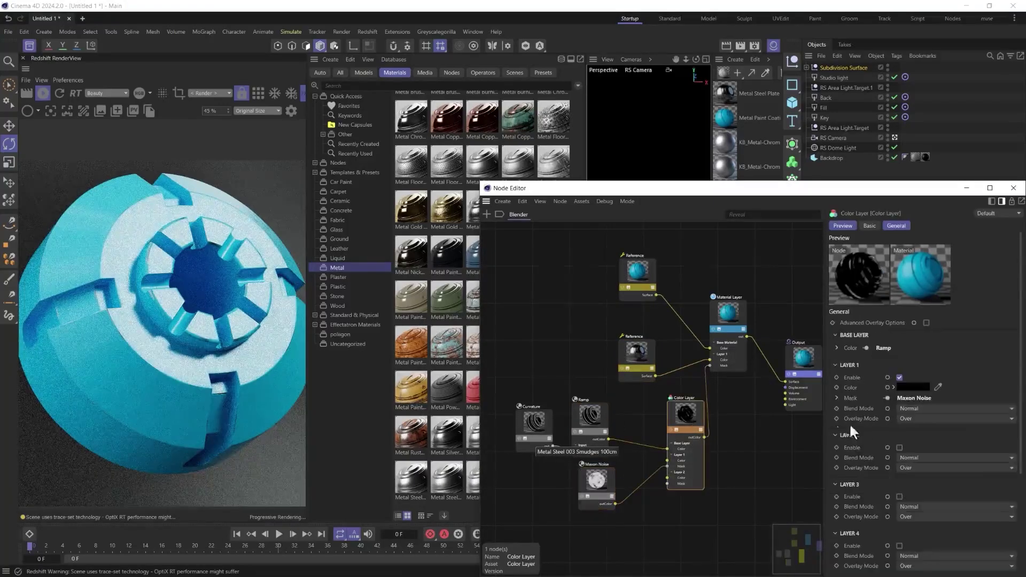
{"action": "left_click", "coordinate": [611, 475]}
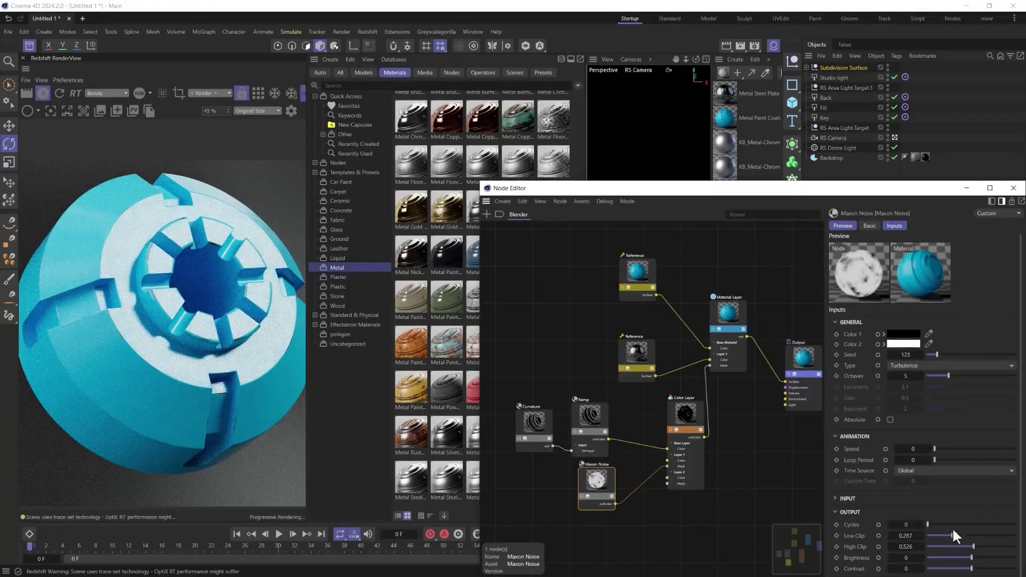
{"action": "mouse_move", "coordinate": [975, 545]}
{"action": "left_mouse_down"}
{"action": "mouse_move", "coordinate": [944, 534]}
{"action": "mouse_move", "coordinate": [966, 535]}
{"action": "left_mouse_up"}
{"action": "left_click_drag", "start_coordinate": [978, 547], "coordinate": [995, 547]}
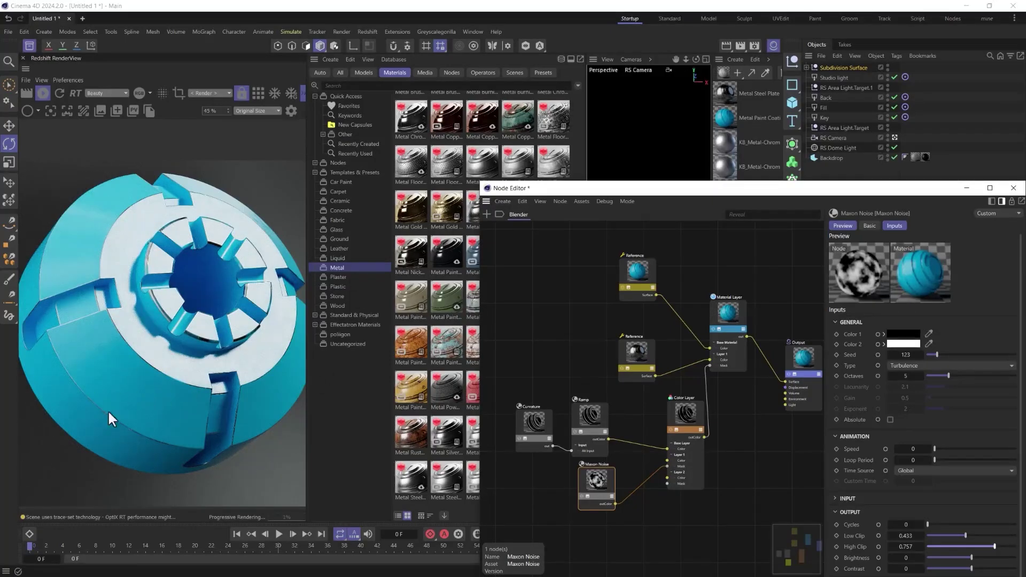
- Search the media assets for 'imper' and add a scratches texture to the node graph
{"action": "left_click", "coordinate": [418, 72]}
{"action": "left_click", "coordinate": [391, 87]}
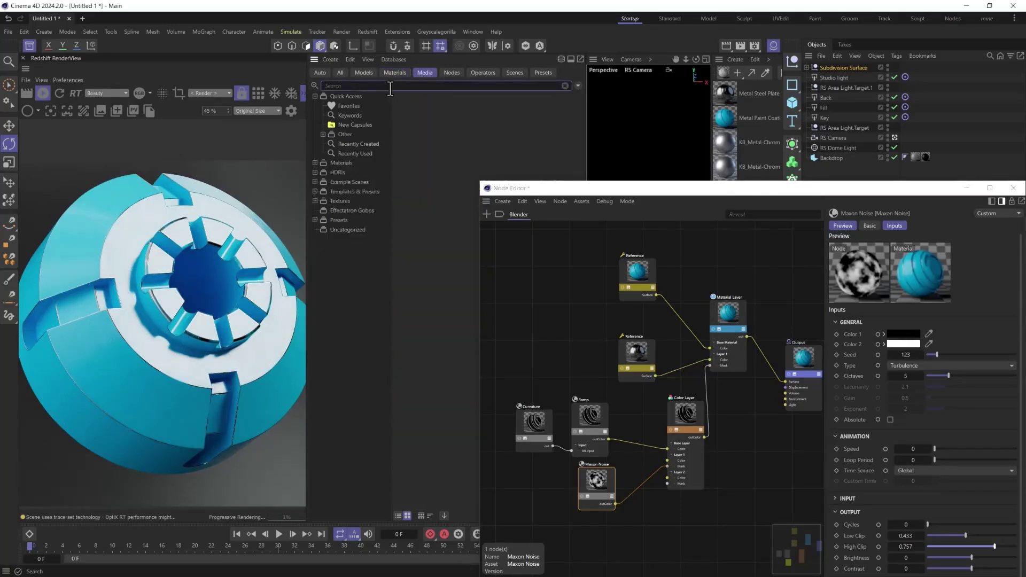
{"action": "type", "text": "imper"}
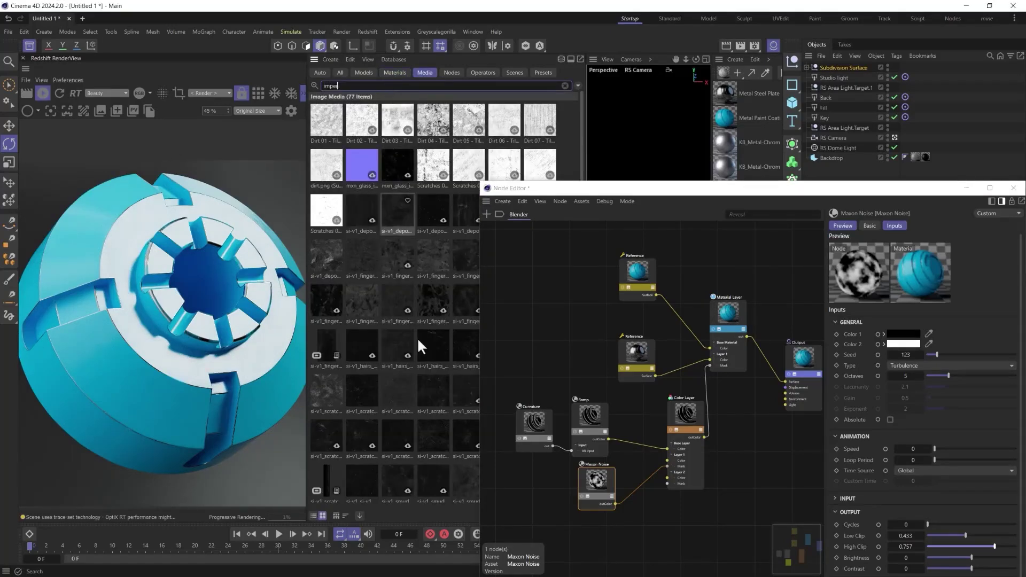
{"action": "left_click", "coordinate": [434, 425]}
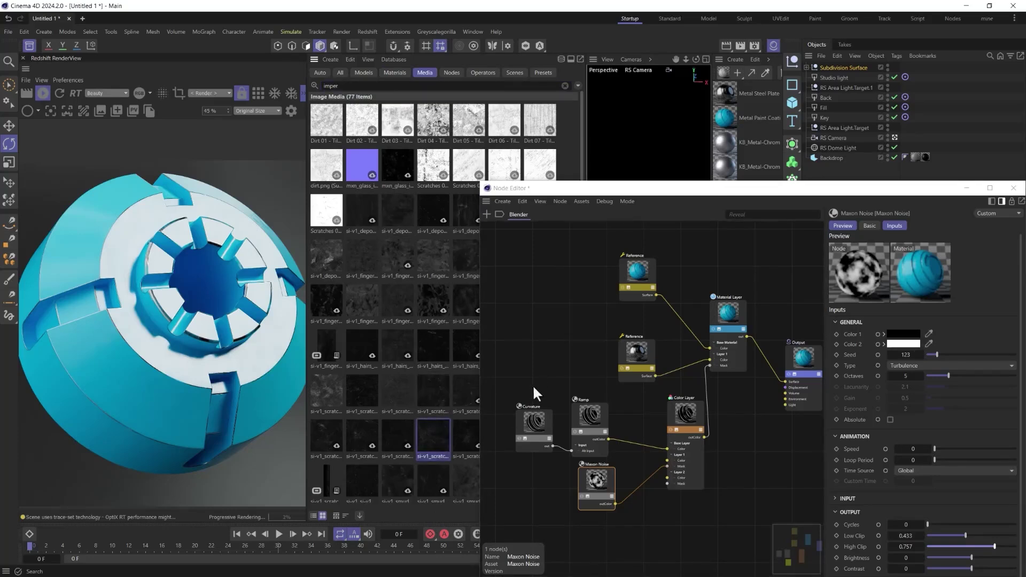
{"action": "left_click_drag", "start_coordinate": [463, 422], "coordinate": [549, 367]}
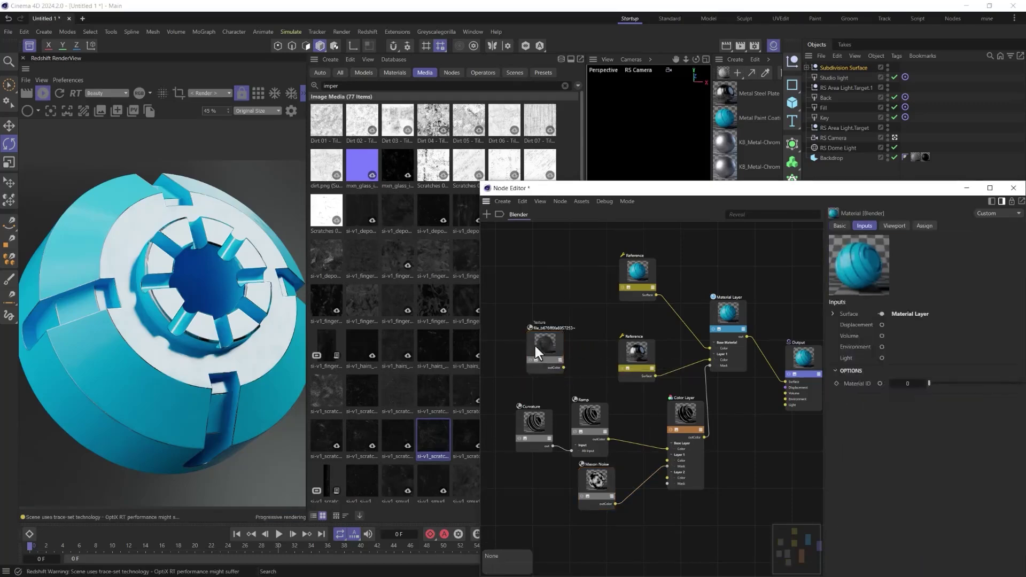
- Wire the scratches texture into the Color Layer, keeping the Color Layer as the material mask
{"action": "left_click_drag", "start_coordinate": [561, 368], "coordinate": [710, 365]}
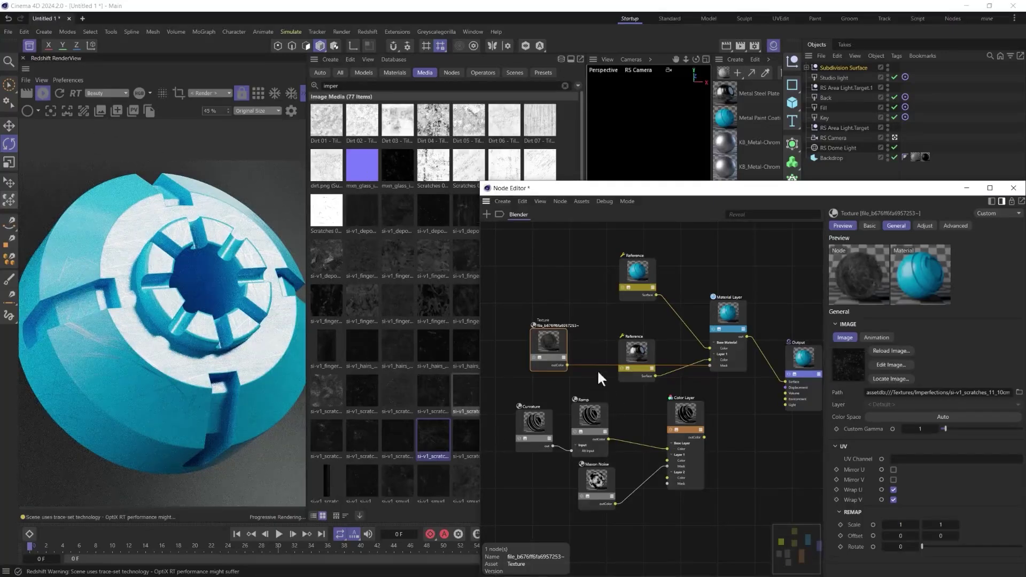
{"action": "left_click_drag", "start_coordinate": [705, 436], "coordinate": [716, 367]}
{"action": "left_click_drag", "start_coordinate": [566, 365], "coordinate": [667, 485]}
{"action": "left_click", "coordinate": [679, 422]}
{"action": "left_click_drag", "start_coordinate": [547, 348], "coordinate": [627, 538]}
- Enable the Color Layer's Layer 2 and set its colour to white
{"action": "left_click", "coordinate": [669, 408]}
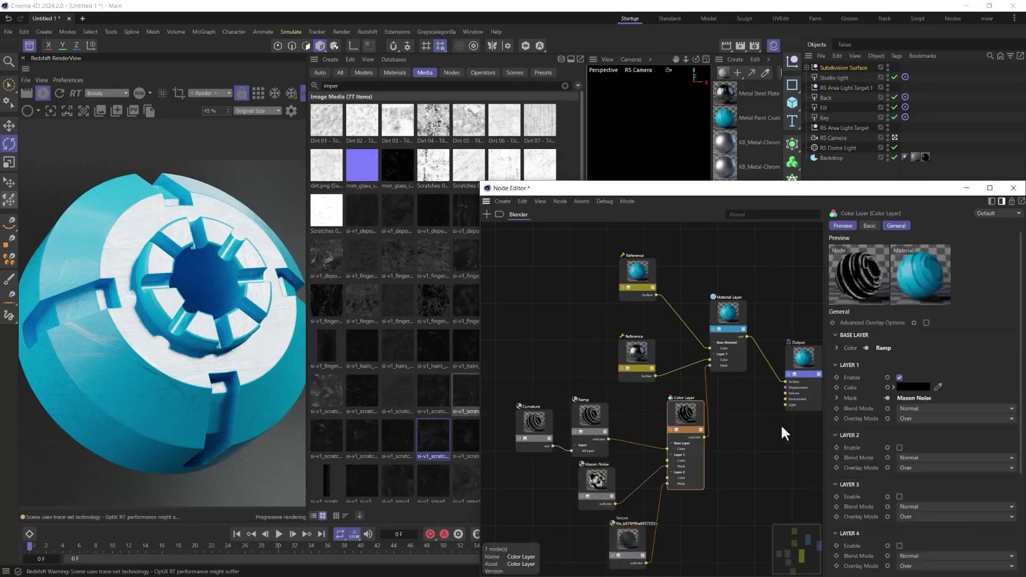
{"action": "left_click", "coordinate": [900, 447]}
{"action": "left_click", "coordinate": [903, 454]}
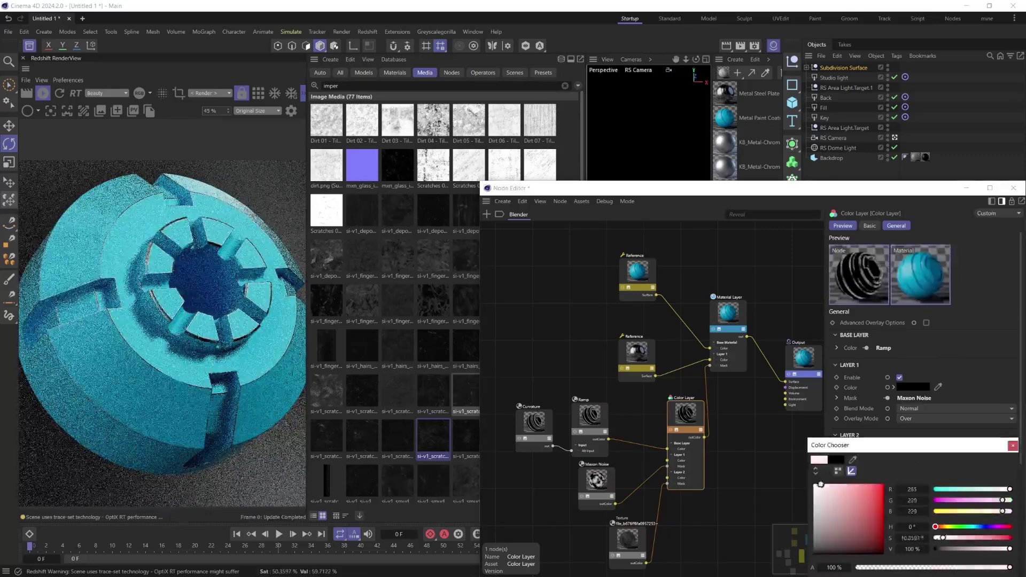
{"action": "left_click", "coordinate": [1012, 446]}
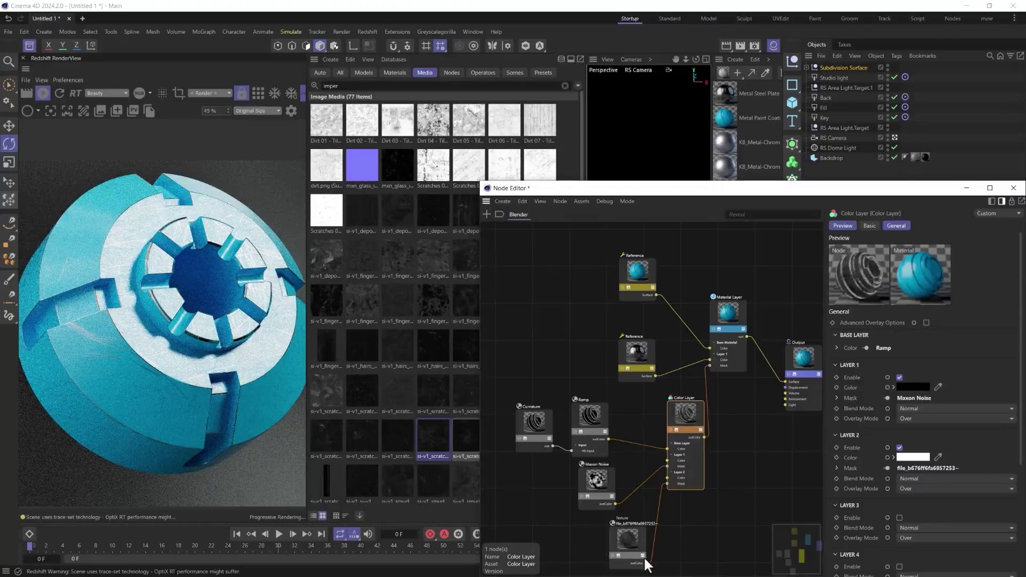
- Add a Bump Map node with the scratches texture feeding its Input
{"action": "left_click", "coordinate": [710, 561]}
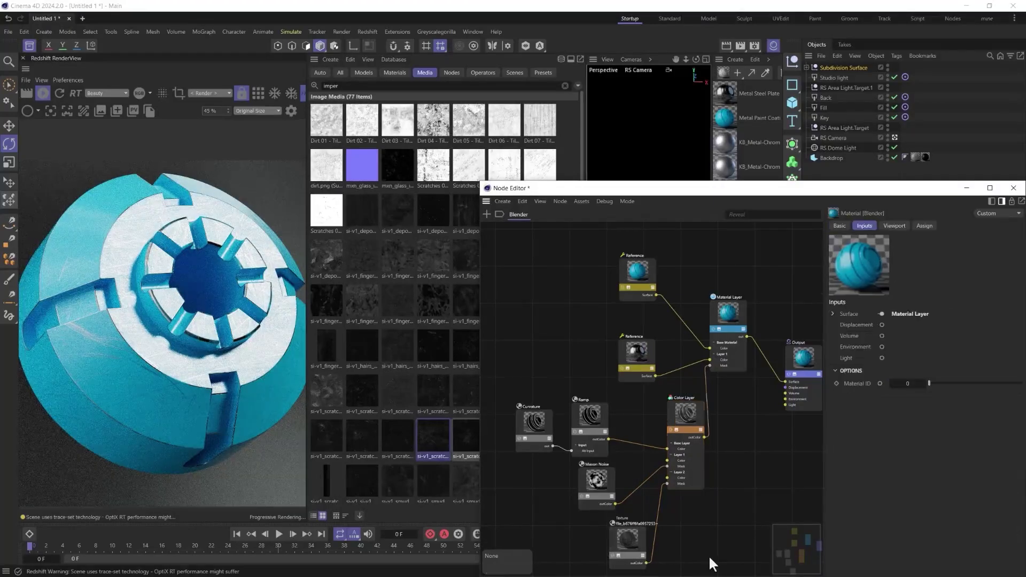
{"action": "key", "text": "shift+c"}
{"action": "type", "text": "bum"}
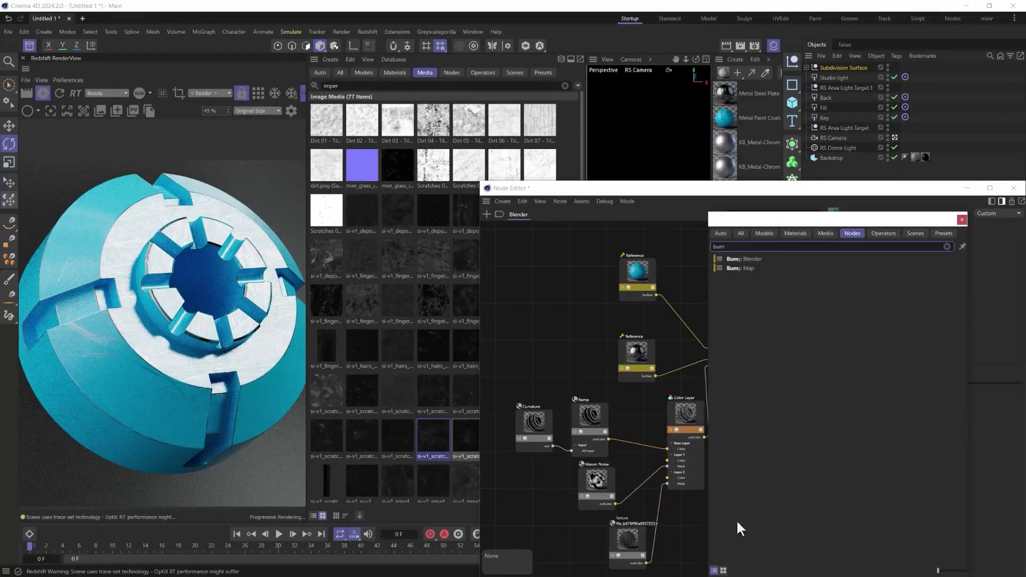
{"action": "left_click_drag", "start_coordinate": [850, 222], "coordinate": [939, 220]}
{"action": "left_click_drag", "start_coordinate": [866, 263], "coordinate": [738, 497]}
{"action": "left_click", "coordinate": [723, 504]}
{"action": "mouse_move", "coordinate": [787, 530]}
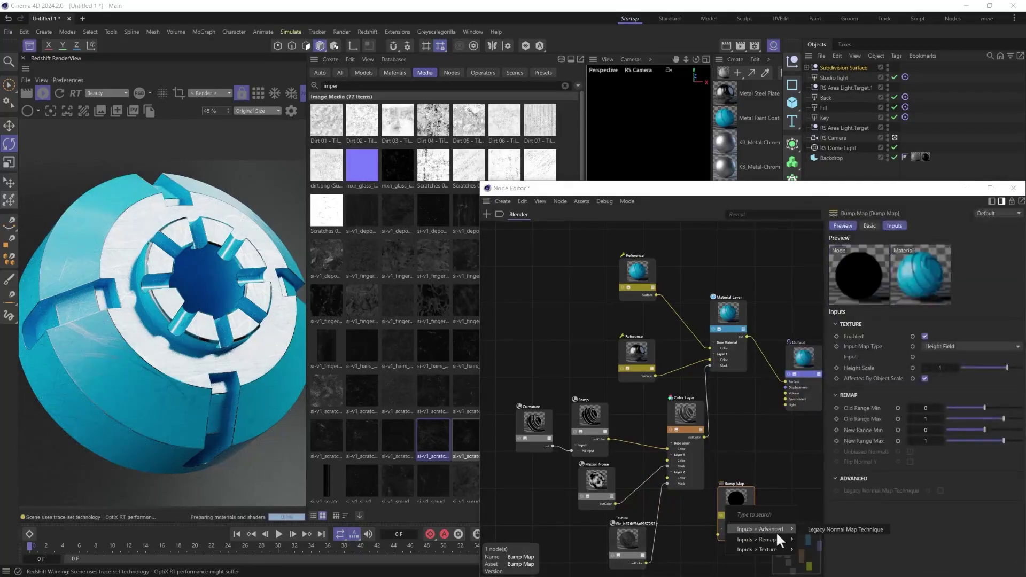
{"action": "mouse_move", "coordinate": [767, 550]}
{"action": "left_click", "coordinate": [816, 543]}
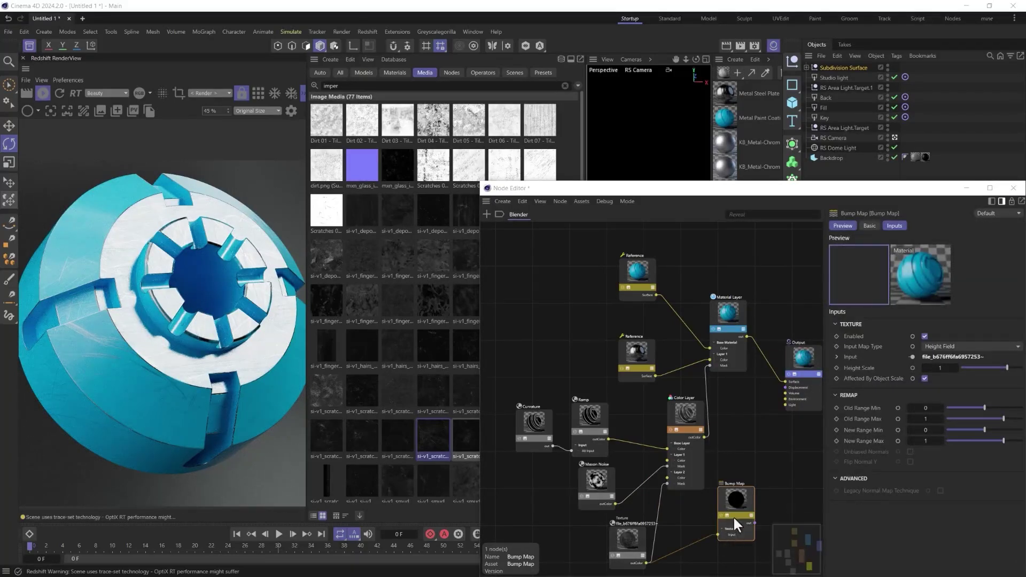
{"action": "left_click_drag", "start_coordinate": [733, 513], "coordinate": [721, 507]}
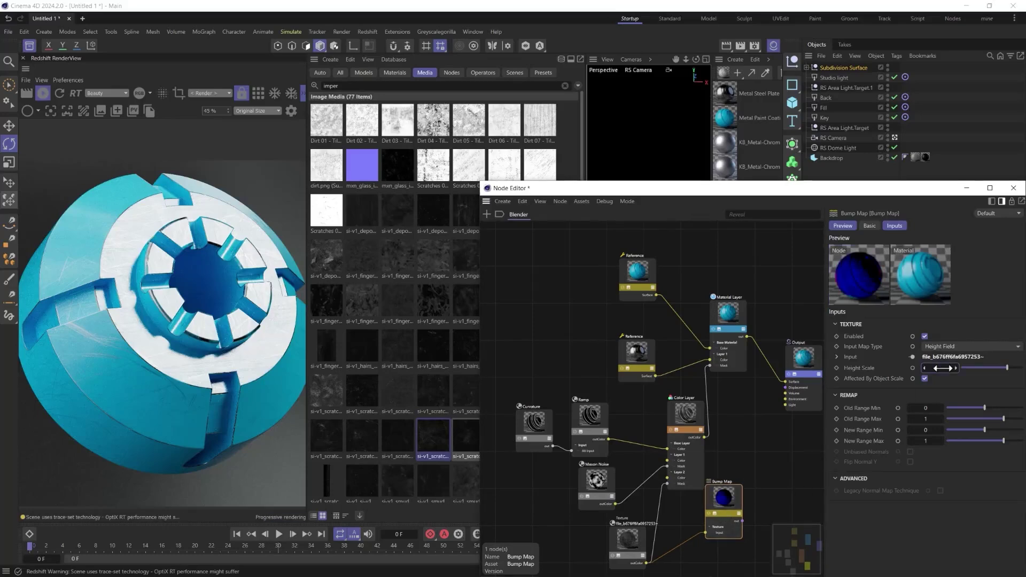
- Set the Bump Map Height Scale to -0.2 and select it together with the scratch Texture
{"action": "left_click_drag", "start_coordinate": [942, 368], "coordinate": [925, 368]}
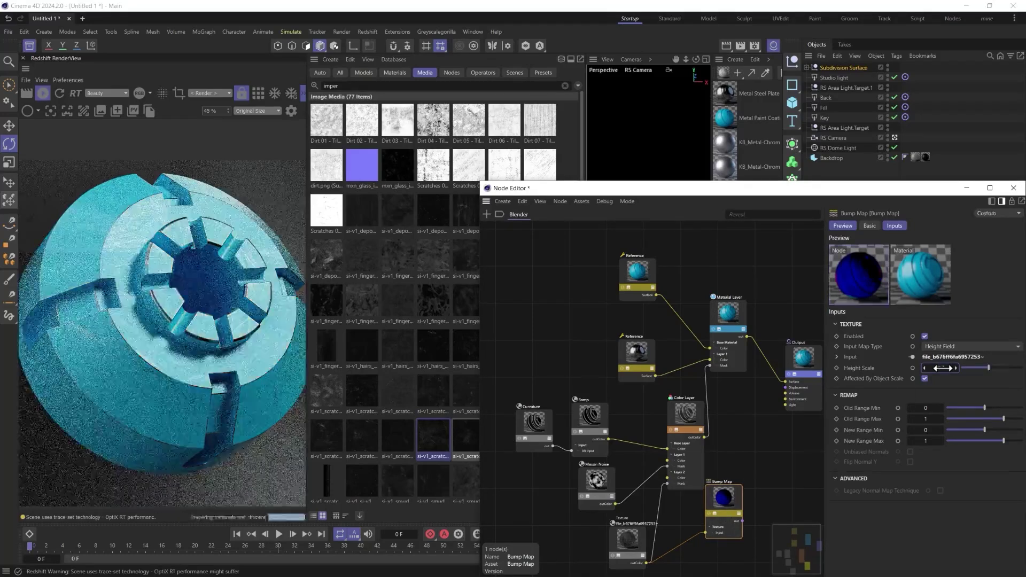
{"action": "left_click_drag", "start_coordinate": [764, 412], "coordinate": [784, 441]}
{"action": "left_click_drag", "start_coordinate": [723, 502], "coordinate": [710, 523]}
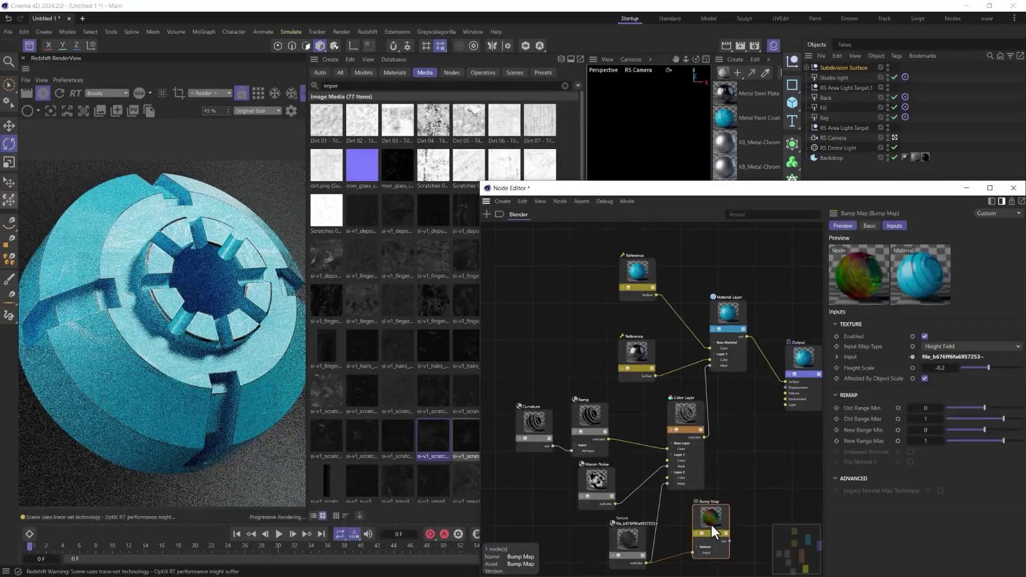
{"action": "left_click", "coordinate": [640, 541]}
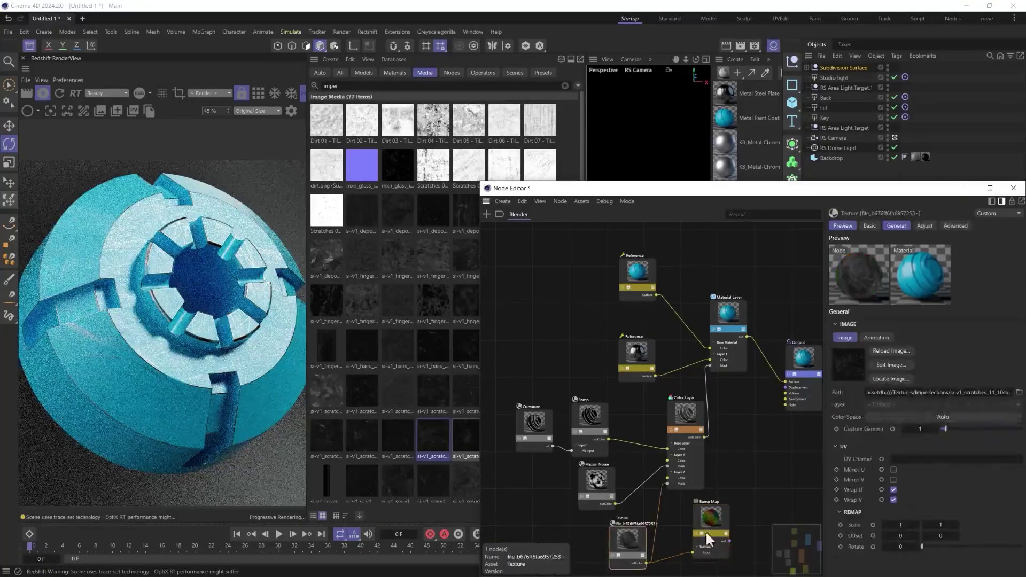
{"action": "left_click", "coordinate": [700, 527]}
{"action": "left_click", "coordinate": [634, 537], "text": "shift"}
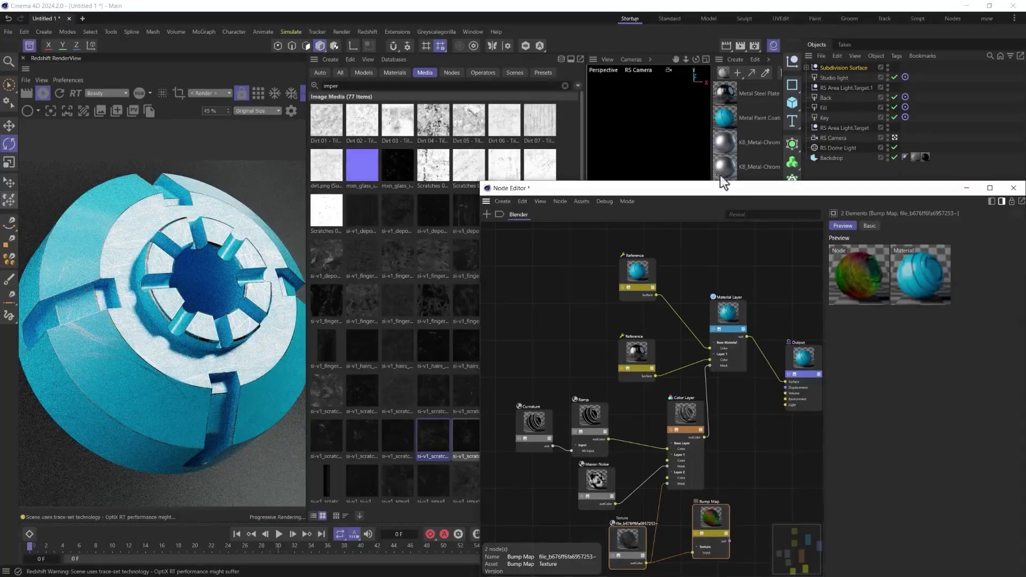
- In the Metal Paint Coating graph, clear space by the Bump Blender for the pasted Texture and Bump Map
{"action": "left_click", "coordinate": [723, 123]}
{"action": "scroll", "coordinate": [704, 431], "scroll_direction": "down", "scroll_amount": 5}
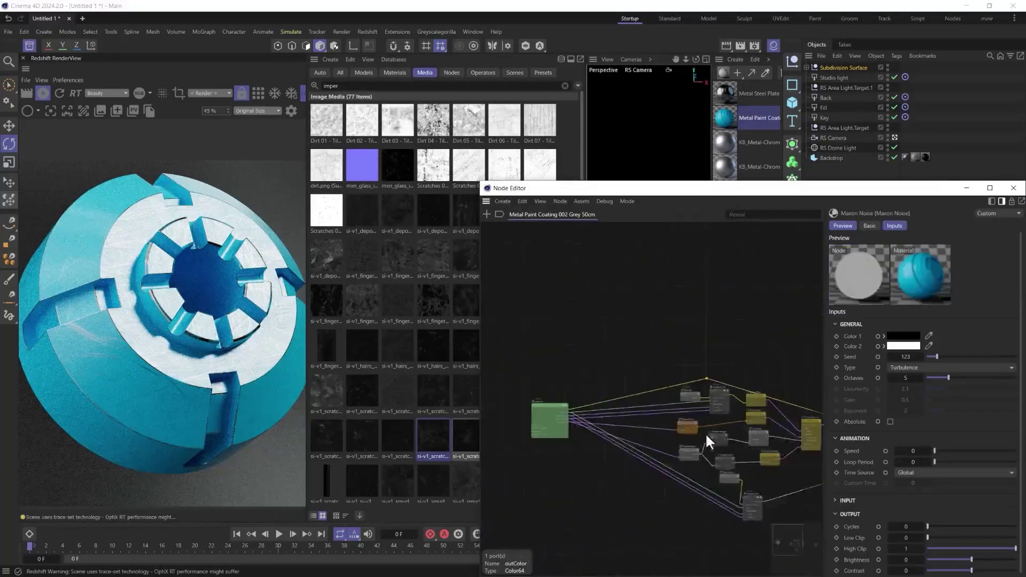
{"action": "scroll", "coordinate": [673, 396], "scroll_direction": "up", "scroll_amount": 5}
{"action": "scroll", "coordinate": [739, 411], "scroll_direction": "up", "scroll_amount": 3}
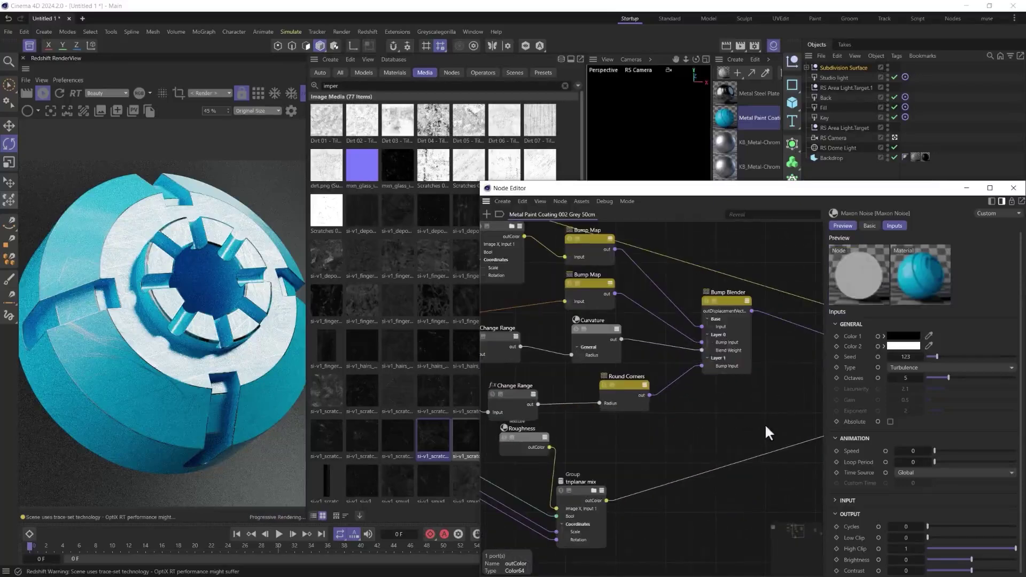
{"action": "left_click_drag", "start_coordinate": [719, 304], "coordinate": [796, 303]}
{"action": "middle_click_drag", "start_coordinate": [785, 337], "coordinate": [732, 287]}
{"action": "left_click", "coordinate": [595, 447]}
{"action": "left_click", "coordinate": [706, 381], "text": "shift"}
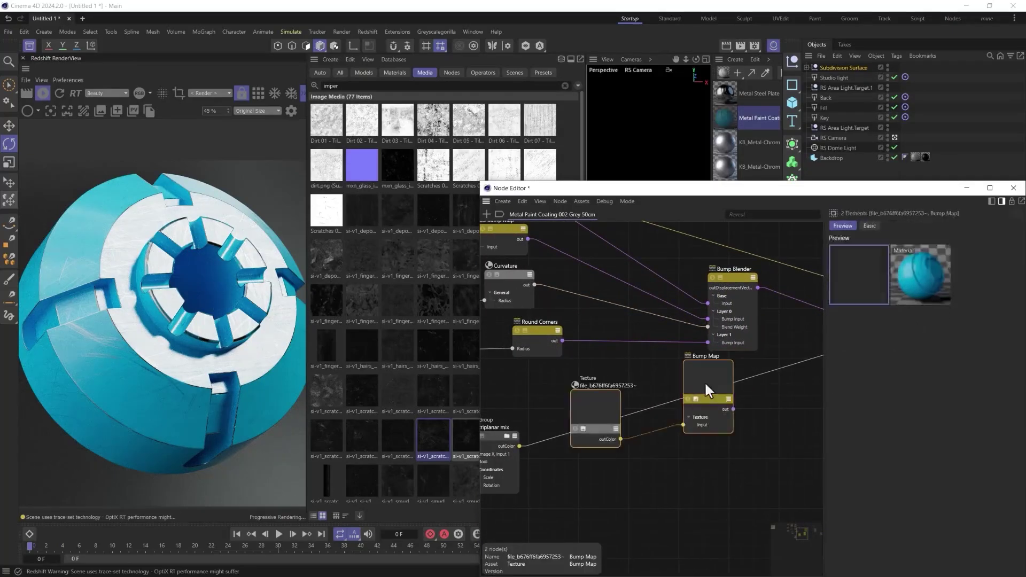
{"action": "middle_click_drag", "start_coordinate": [753, 411], "coordinate": [740, 419]}
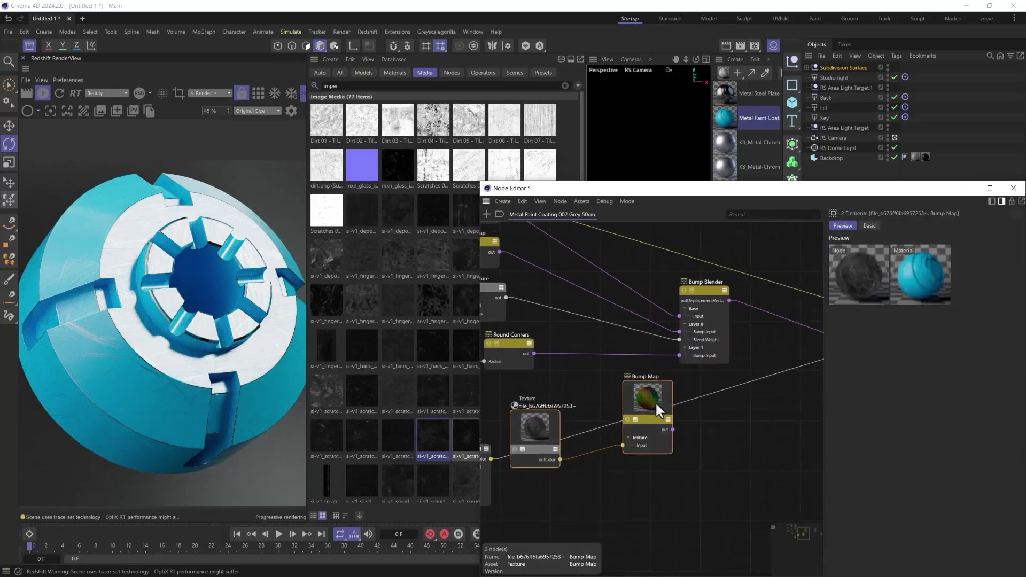
{"action": "left_click", "coordinate": [699, 426]}
- Connect the scratch Bump Map to Bump Blender Layer 2's bump input at Blend Weight 1
{"action": "left_click_drag", "start_coordinate": [672, 429], "coordinate": [705, 293]}
{"action": "mouse_move", "coordinate": [724, 318]}
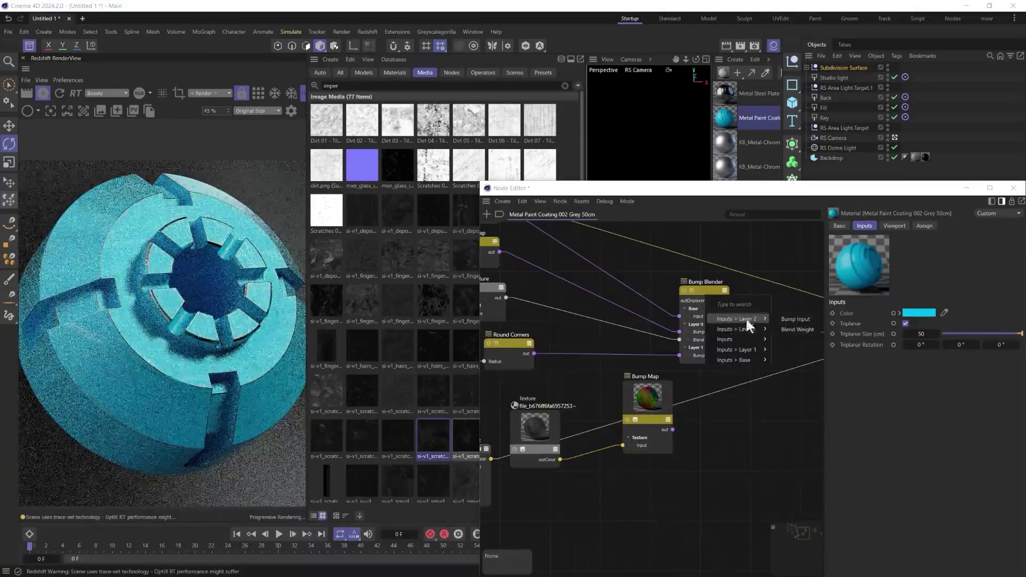
{"action": "left_click", "coordinate": [791, 319]}
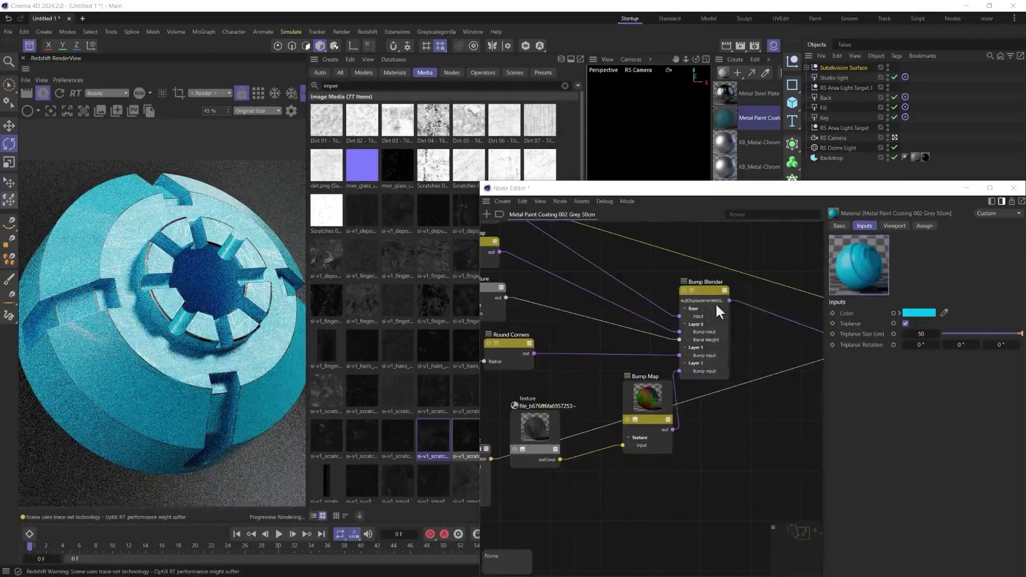
{"action": "left_click", "coordinate": [711, 296]}
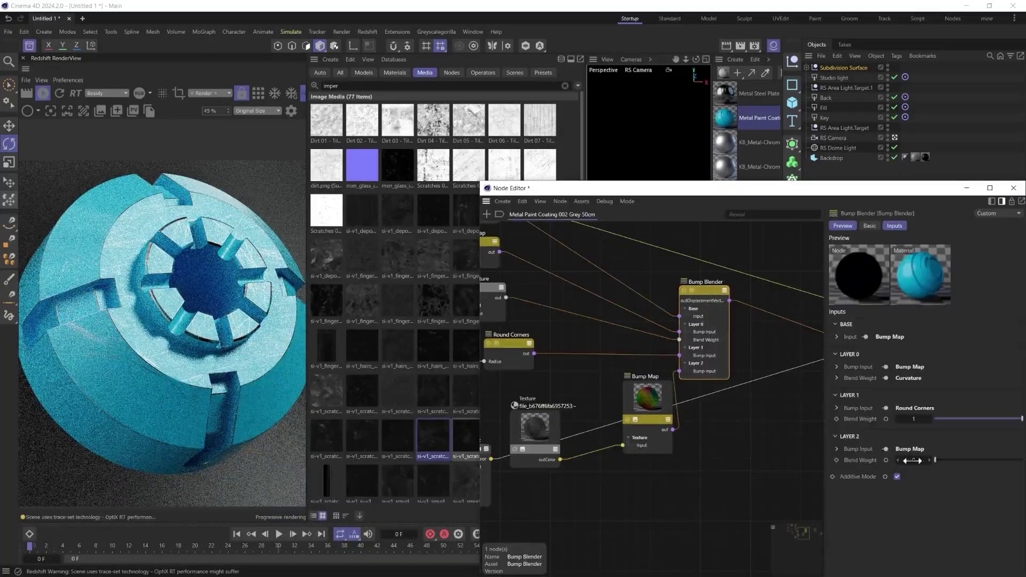
{"action": "left_click_drag", "start_coordinate": [931, 459], "coordinate": [1022, 460]}
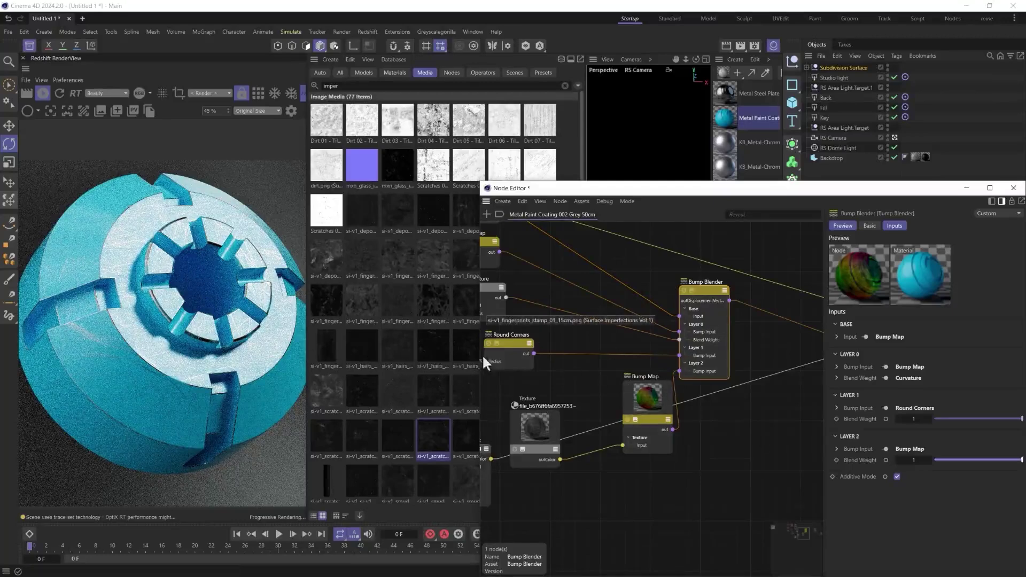
- Close the Metal Paint Coating graph and bring up the Blender material's node graph
{"action": "left_click", "coordinate": [1014, 188]}
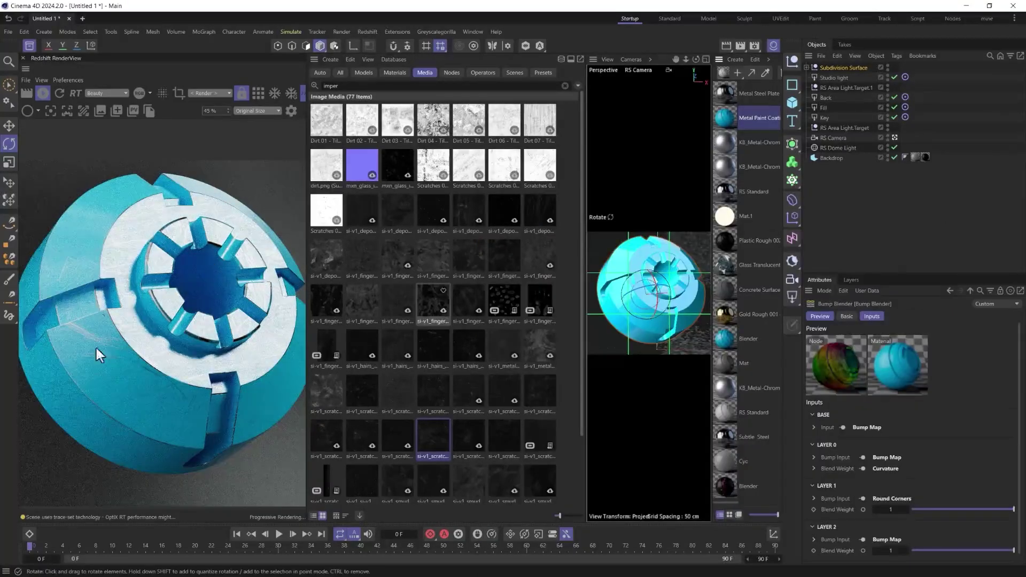
{"action": "double_click", "coordinate": [725, 117]}
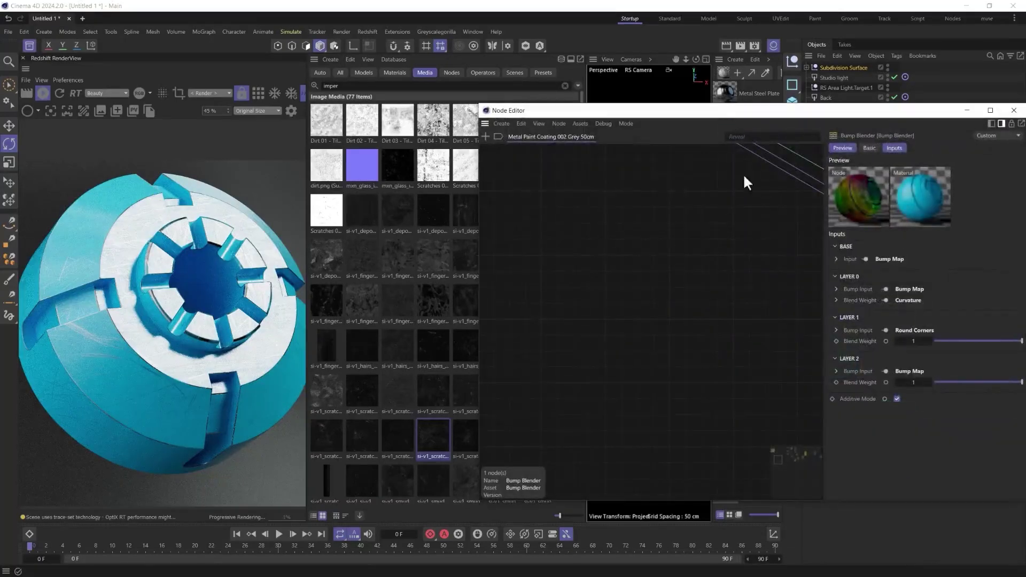
{"action": "left_click", "coordinate": [1014, 110]}
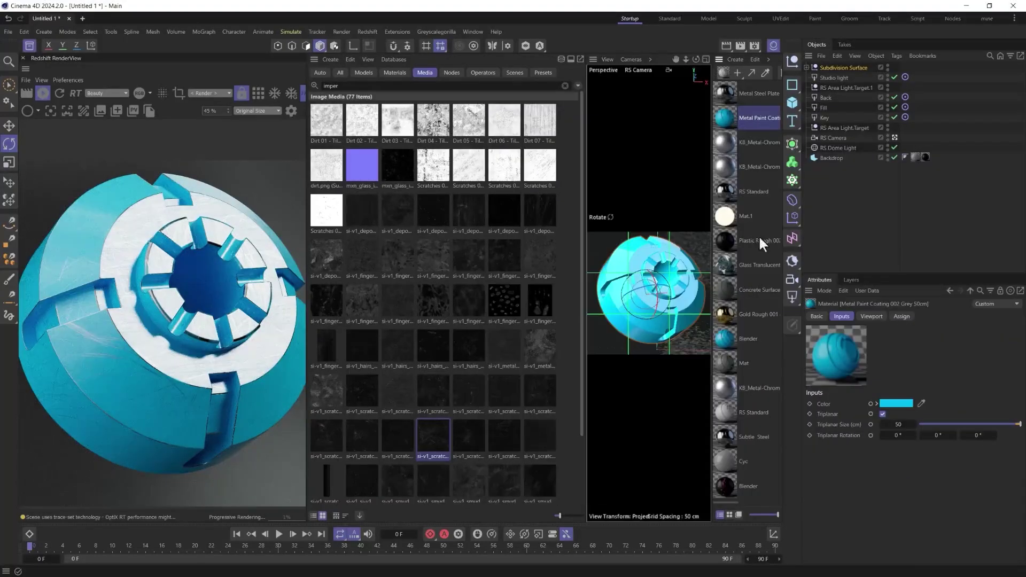
{"action": "double_click", "coordinate": [725, 339]}
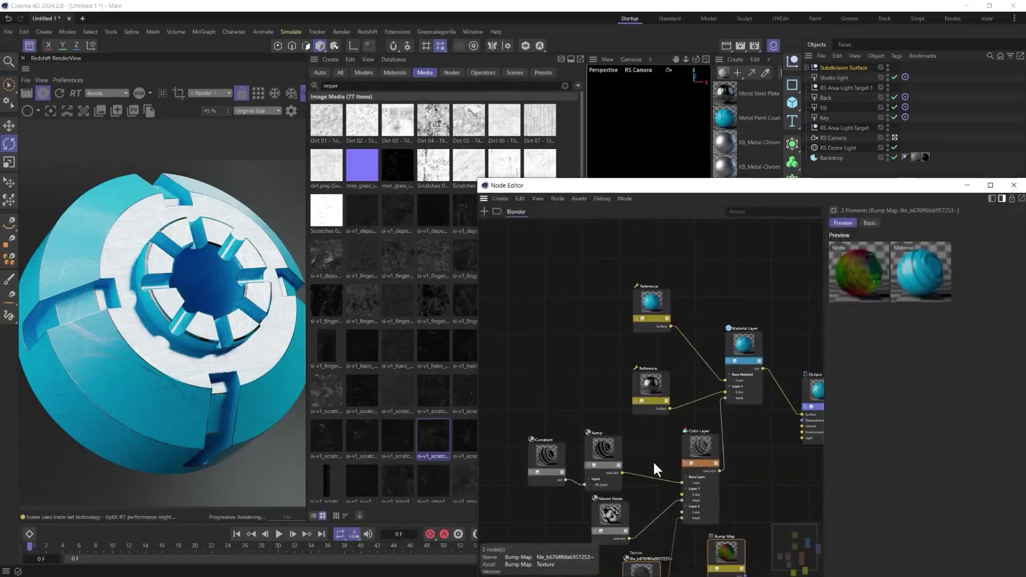
- Delete the Bump Map node and place a Ramp node in its spot
{"action": "left_click", "coordinate": [629, 530]}
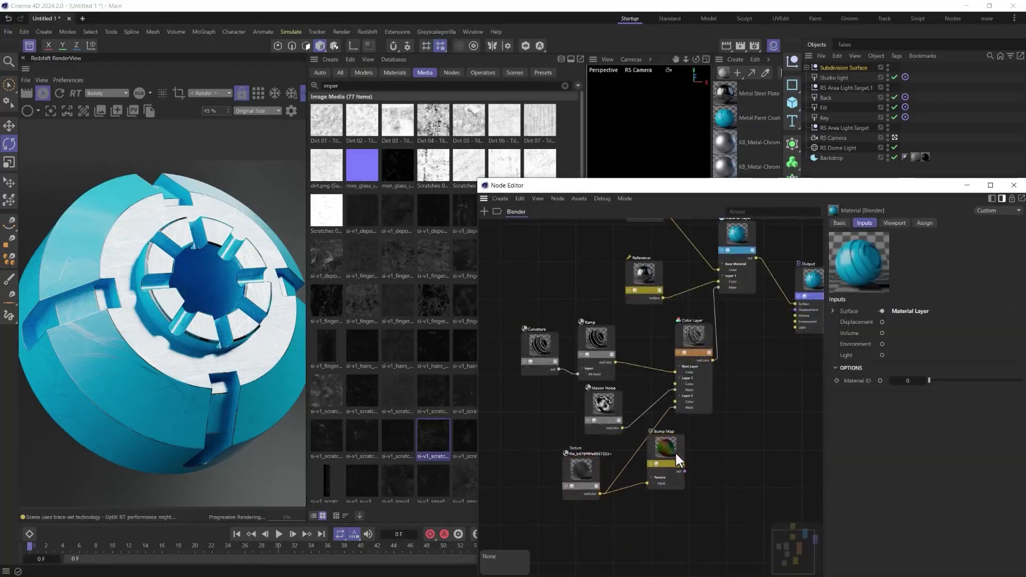
{"action": "left_click", "coordinate": [674, 451]}
{"action": "key", "text": "Delete"}
{"action": "key", "text": "Tab"}
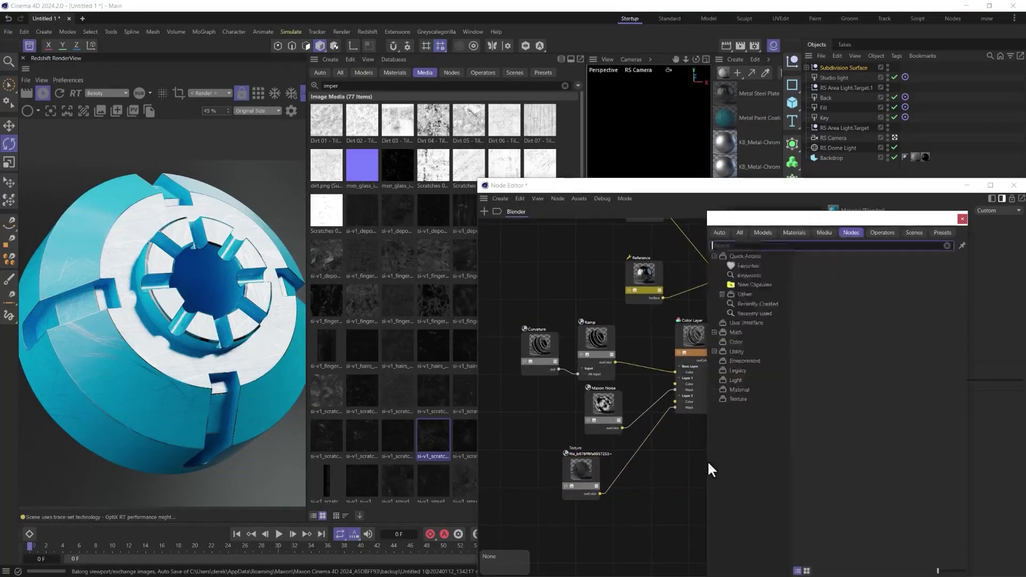
{"action": "type", "text": "ramp"}
{"action": "left_click_drag", "start_coordinate": [733, 258], "coordinate": [647, 464]}
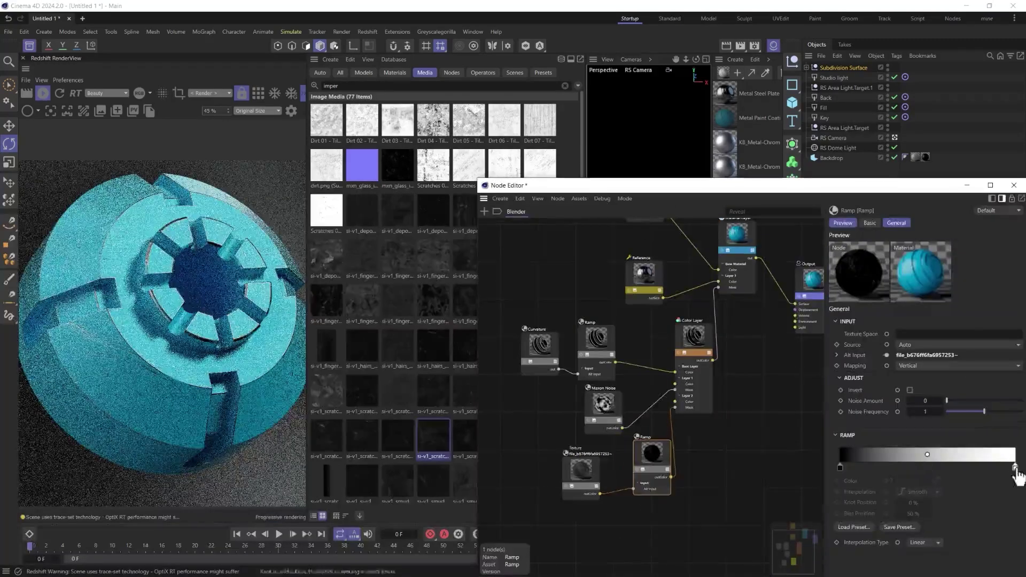
- Move the Ramp's white knot to about 30% and its black knot to 17.192%
{"action": "left_click_drag", "start_coordinate": [1015, 467], "coordinate": [892, 468]}
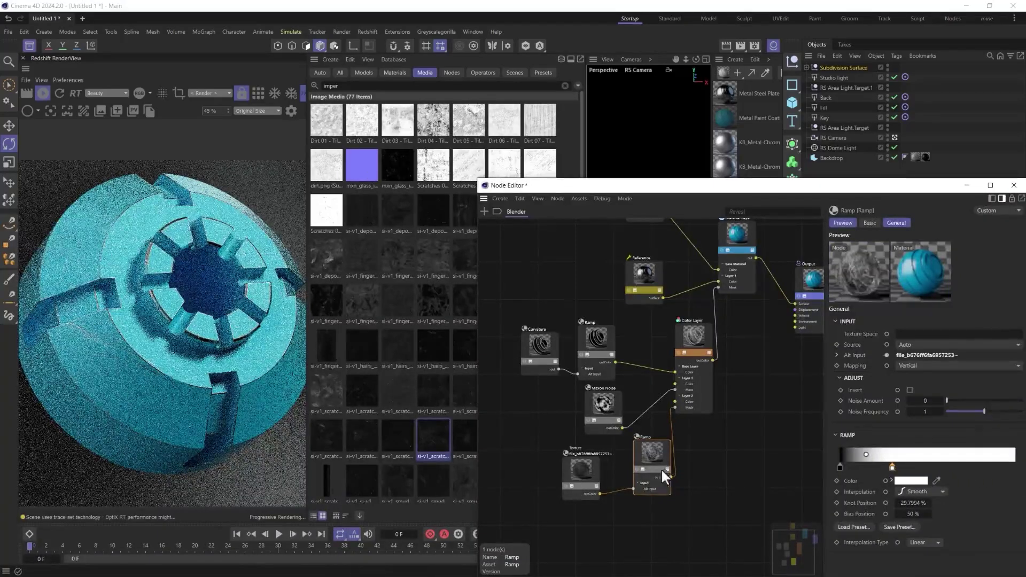
{"action": "left_click", "coordinate": [620, 465]}
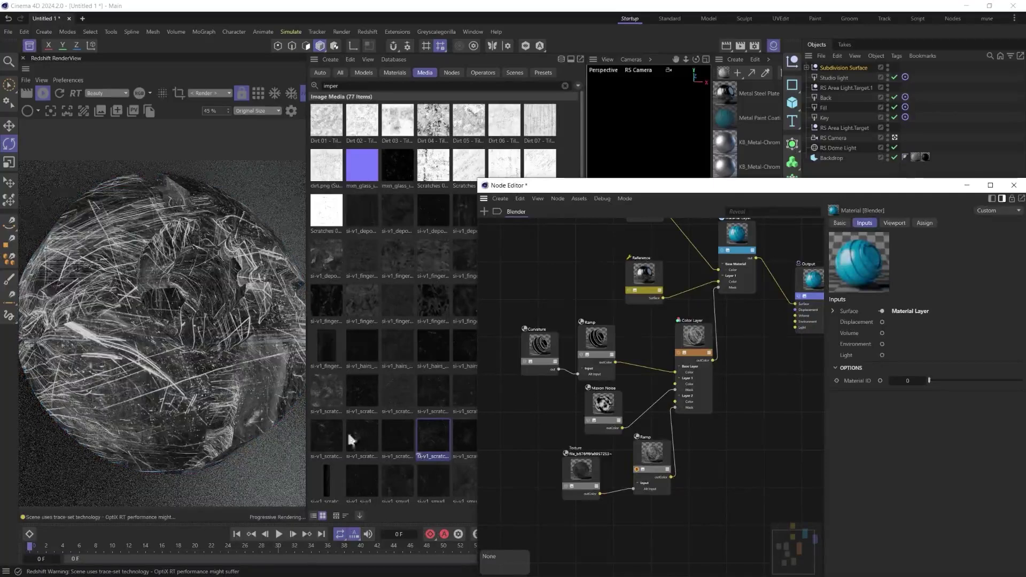
{"action": "left_click", "coordinate": [643, 454]}
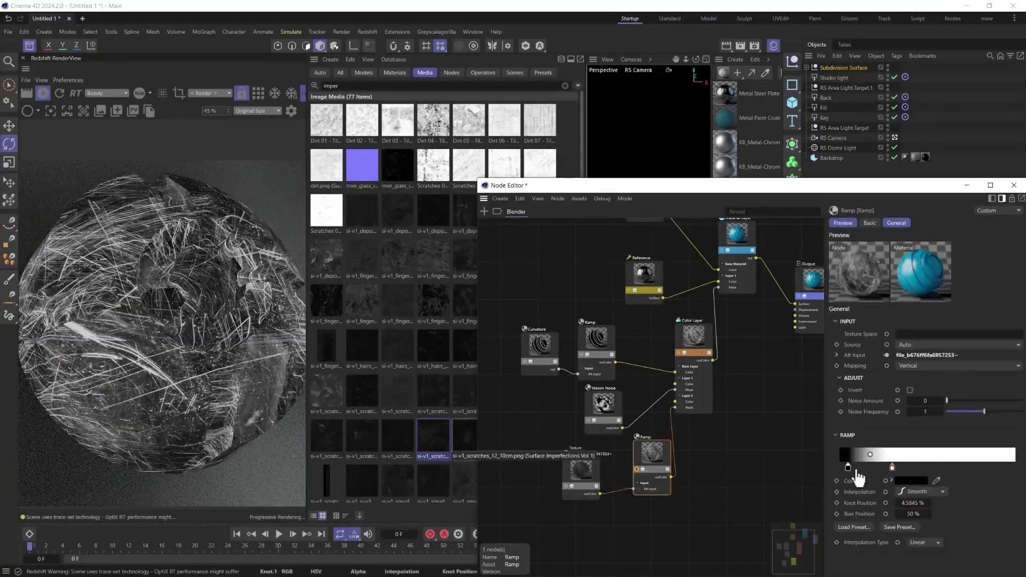
{"action": "left_click_drag", "start_coordinate": [859, 478], "coordinate": [876, 477]}
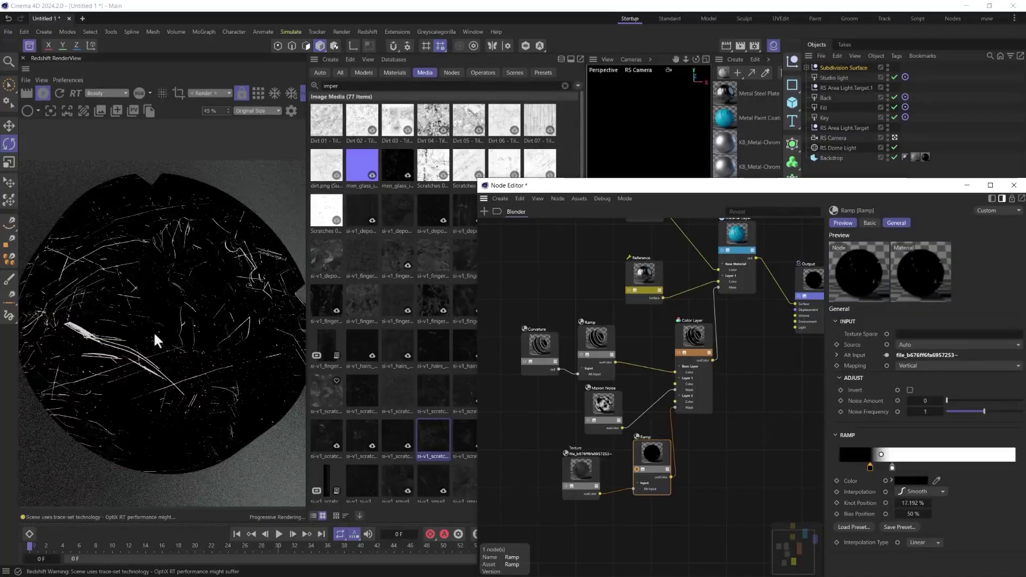
{"action": "left_click", "coordinate": [725, 444]}
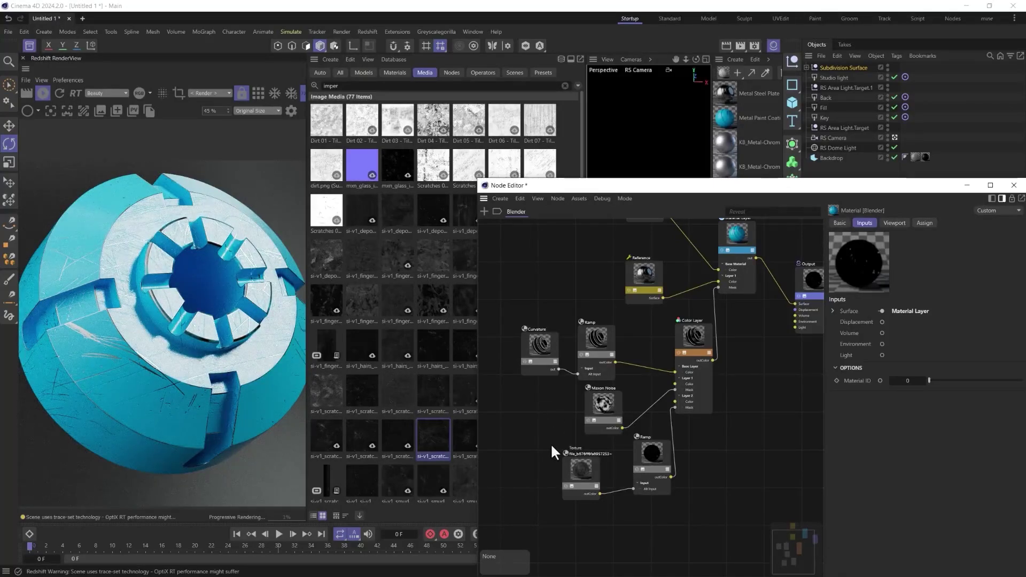
- Rearrange the Maxon Noise, scratch Texture and Color Layer nodes, then close the Asset Browser
{"action": "left_click_drag", "start_coordinate": [518, 303], "coordinate": [563, 306]}
{"action": "left_click_drag", "start_coordinate": [592, 415], "coordinate": [556, 420]}
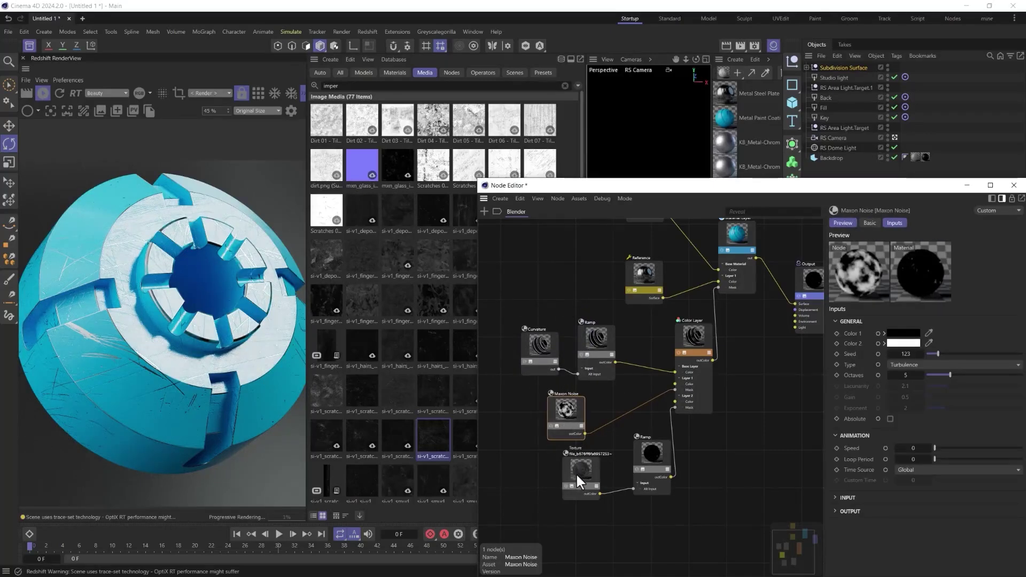
{"action": "left_click_drag", "start_coordinate": [576, 472], "coordinate": [574, 502]}
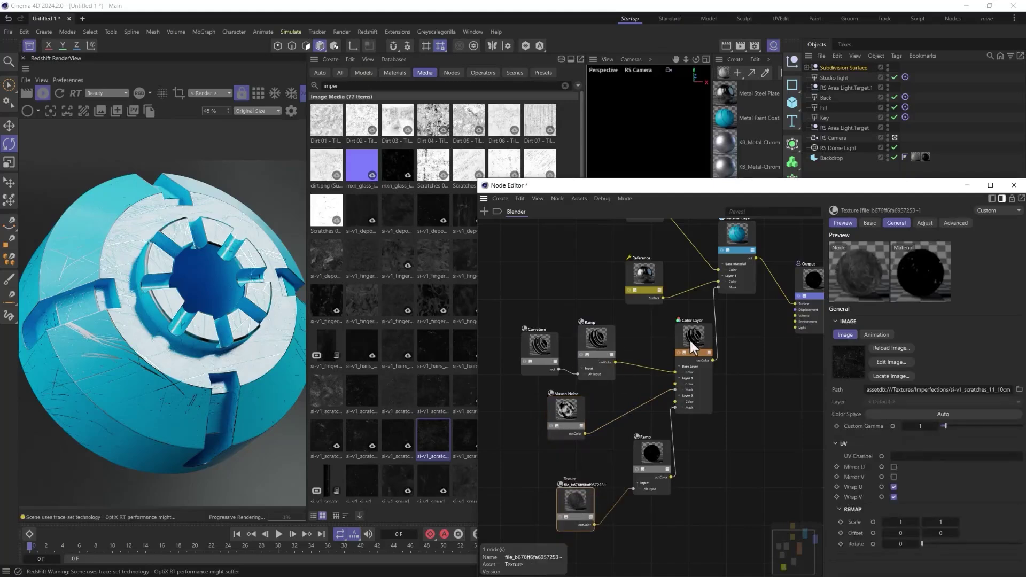
{"action": "left_click_drag", "start_coordinate": [711, 337], "coordinate": [737, 333]}
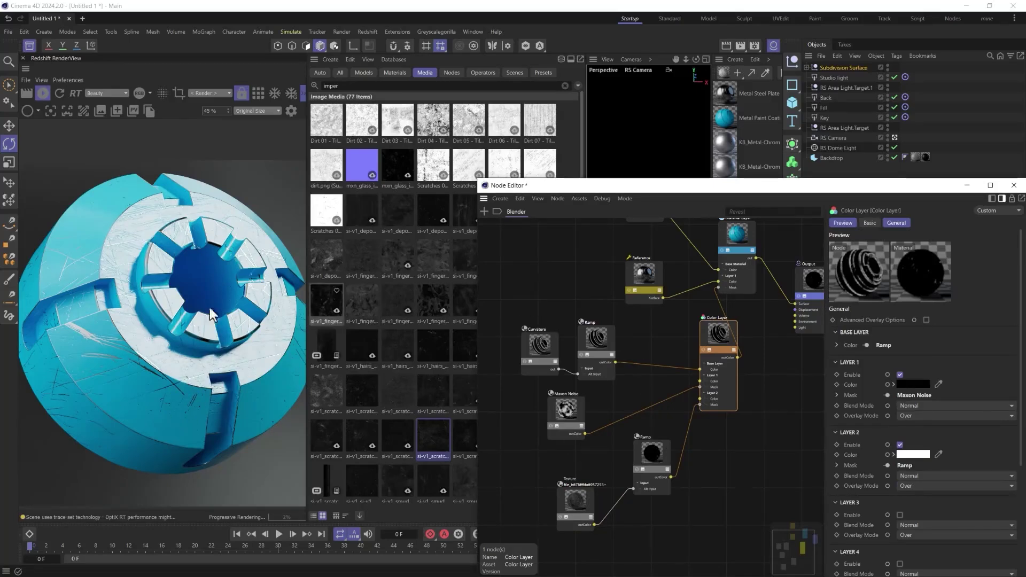
{"action": "left_click", "coordinate": [30, 44]}
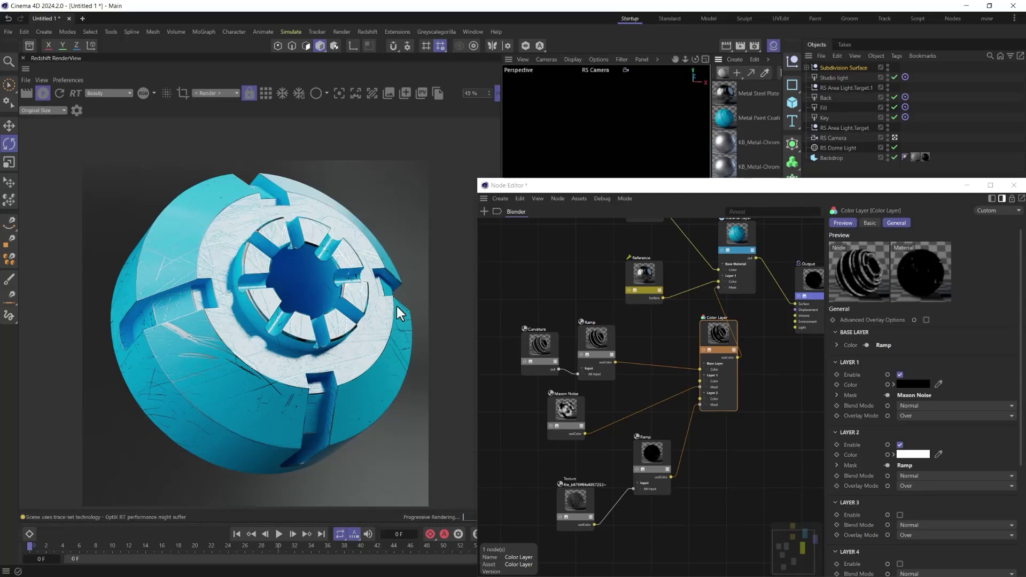
- Look over the Blender graph, then load the Metal Paint Coating 002 Grey 50cm nodes
{"action": "left_click", "coordinate": [768, 382]}
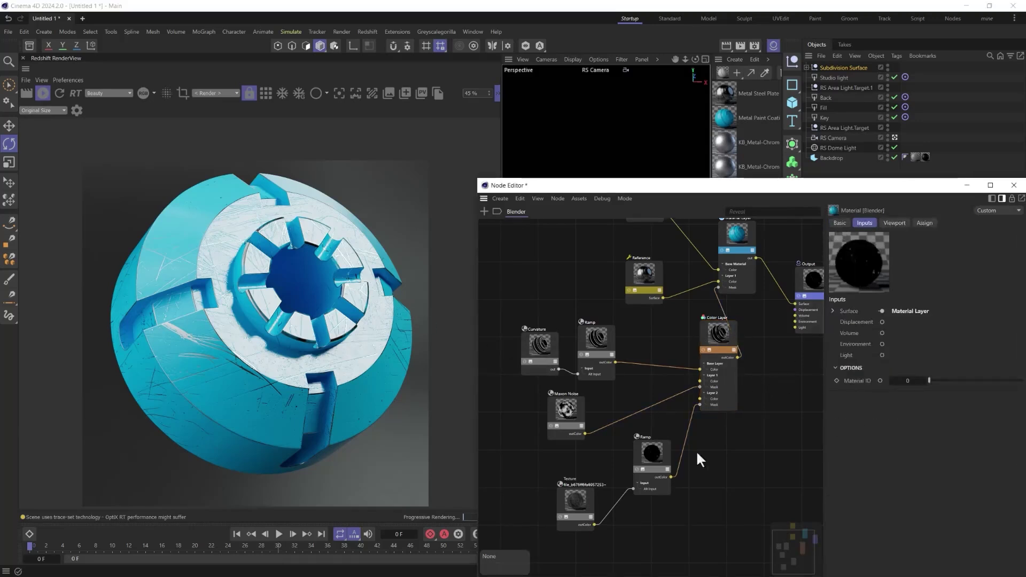
{"action": "scroll", "coordinate": [768, 294], "scroll_direction": "down", "scroll_amount": 4}
{"action": "scroll", "coordinate": [794, 363], "scroll_direction": "up", "scroll_amount": 2}
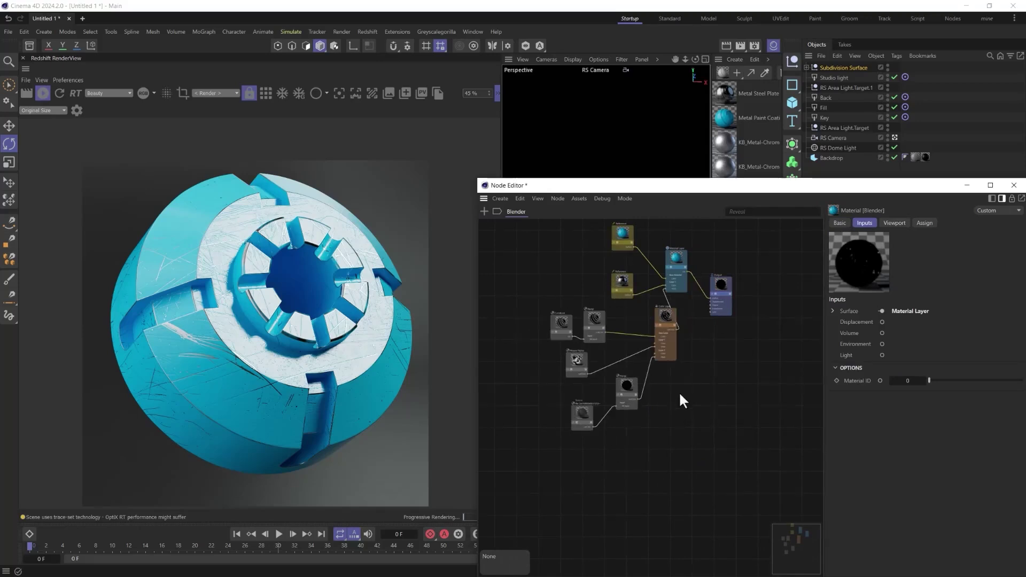
{"action": "scroll", "coordinate": [680, 394], "scroll_direction": "up", "scroll_amount": 2}
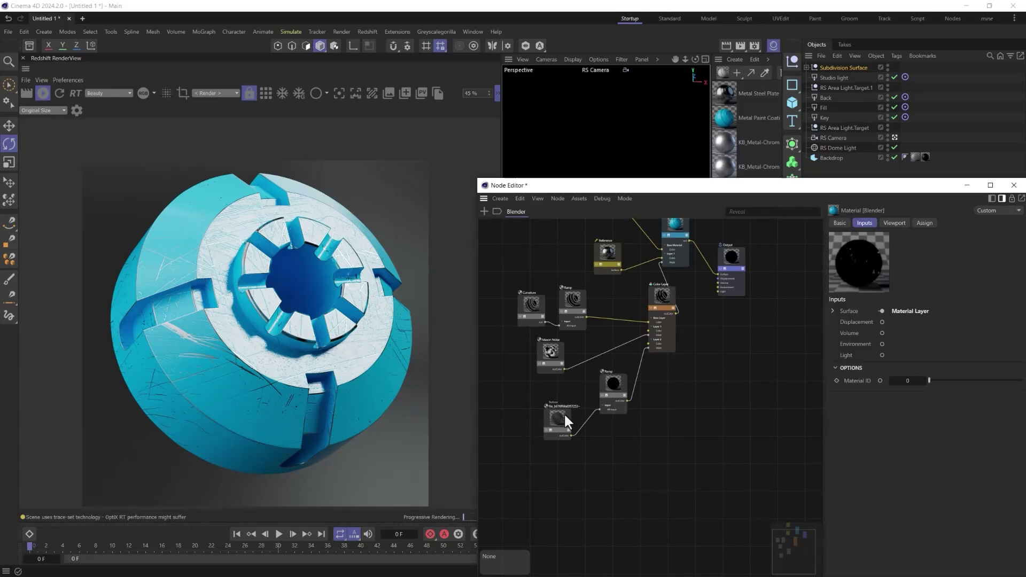
{"action": "middle_click_drag", "start_coordinate": [553, 335], "coordinate": [582, 377]}
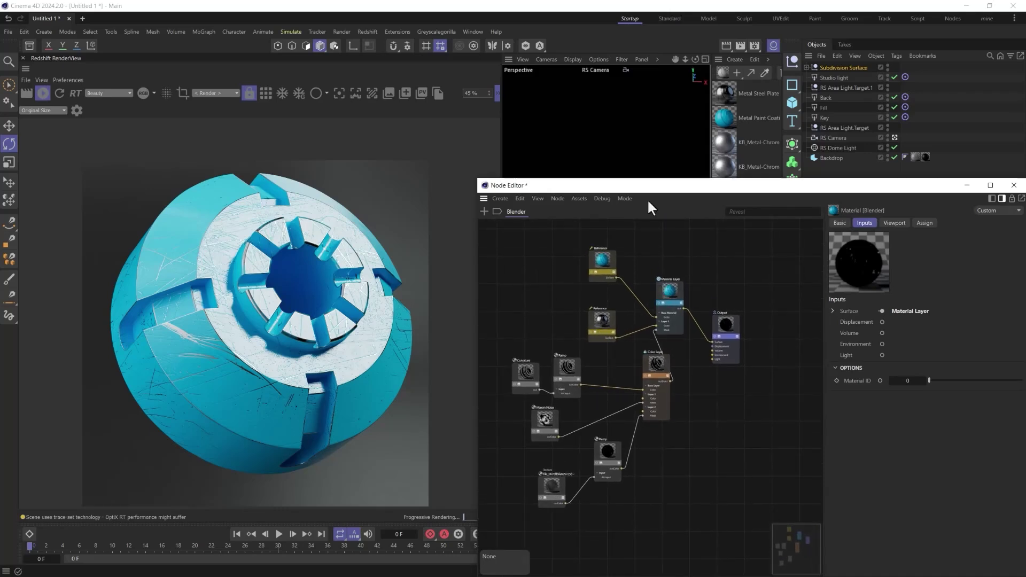
{"action": "left_click", "coordinate": [717, 121]}
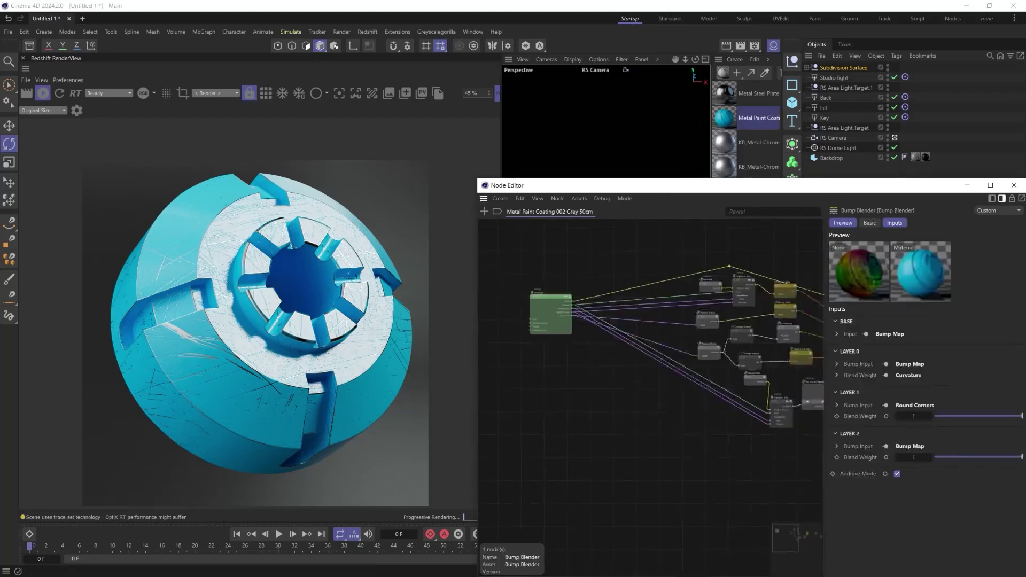
- Frame all nodes with H, then close the Node Editor
{"action": "key", "text": "h"}
{"action": "scroll", "coordinate": [686, 443], "scroll_direction": "up", "scroll_amount": 5}
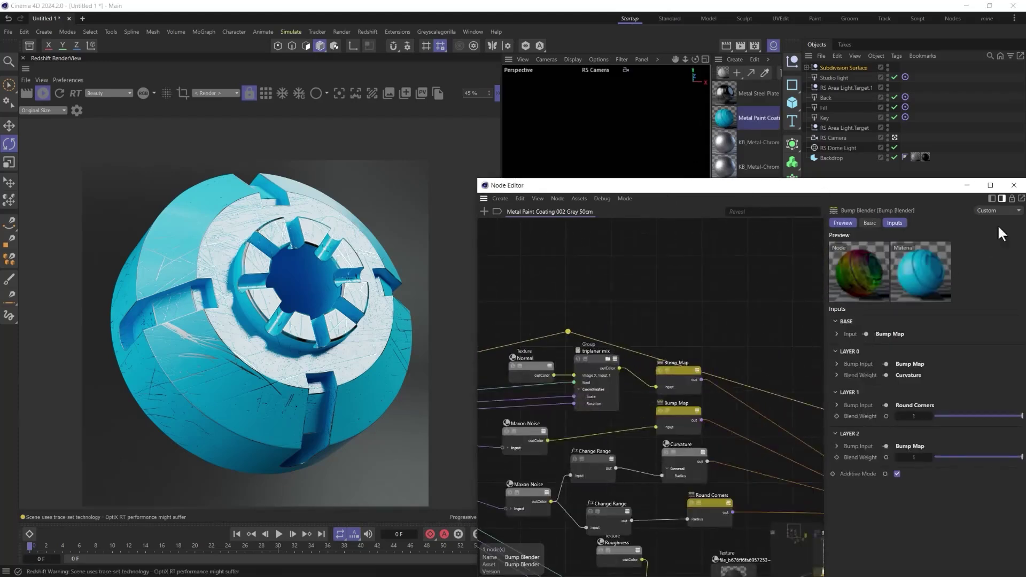
{"action": "left_click", "coordinate": [1014, 184]}
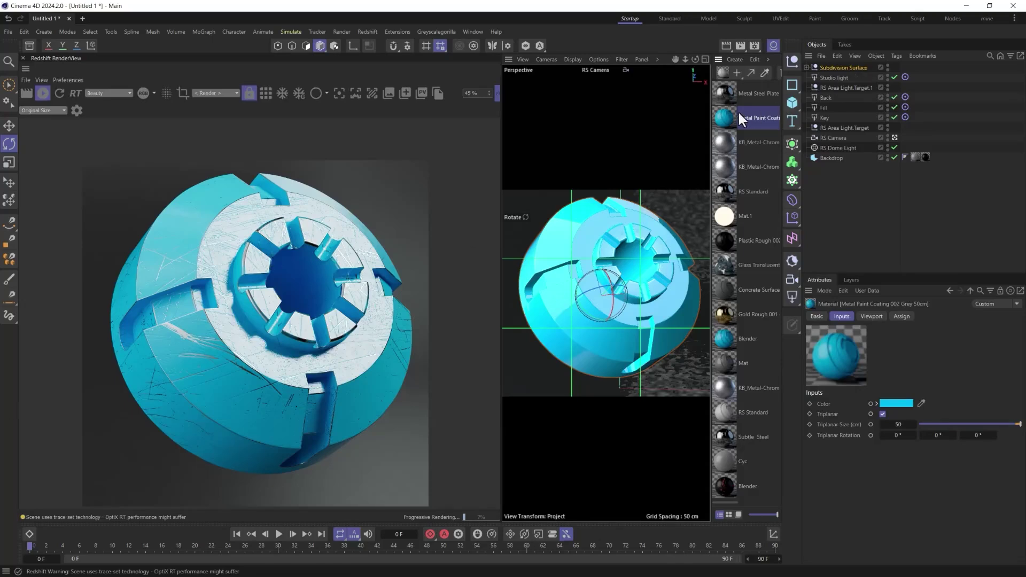
- In the Blender graph, shift the scratch Texture and Ramp left to make room
{"action": "double_click", "coordinate": [725, 330]}
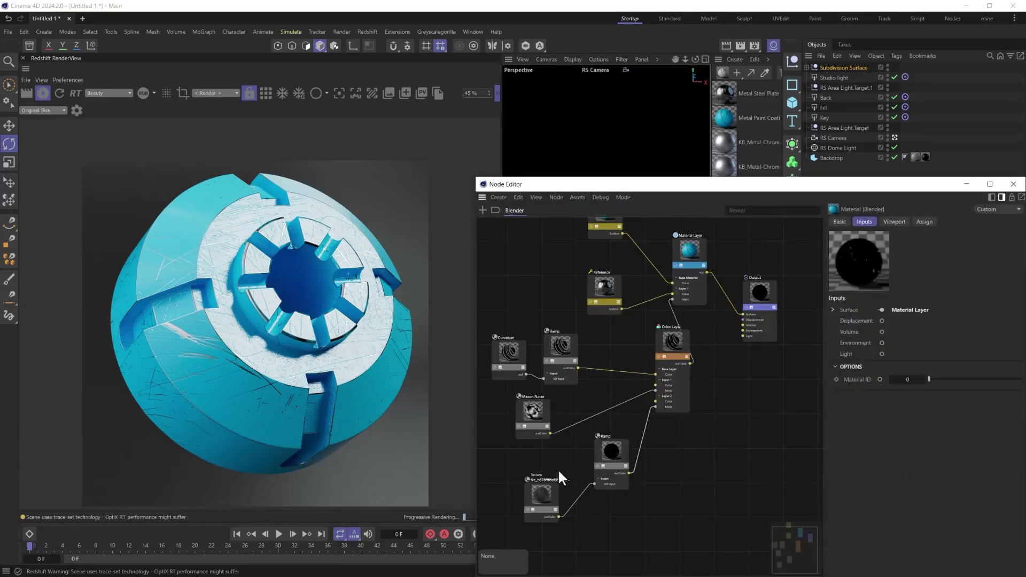
{"action": "left_click_drag", "start_coordinate": [537, 506], "coordinate": [561, 483]}
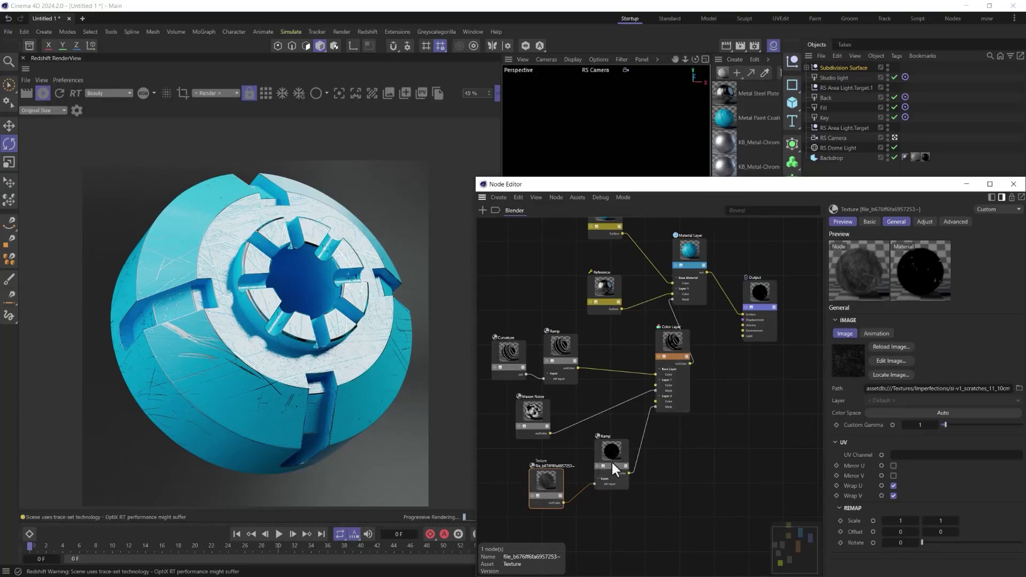
{"action": "left_click_drag", "start_coordinate": [542, 479], "coordinate": [483, 472]}
{"action": "left_click_drag", "start_coordinate": [595, 460], "coordinate": [530, 476]}
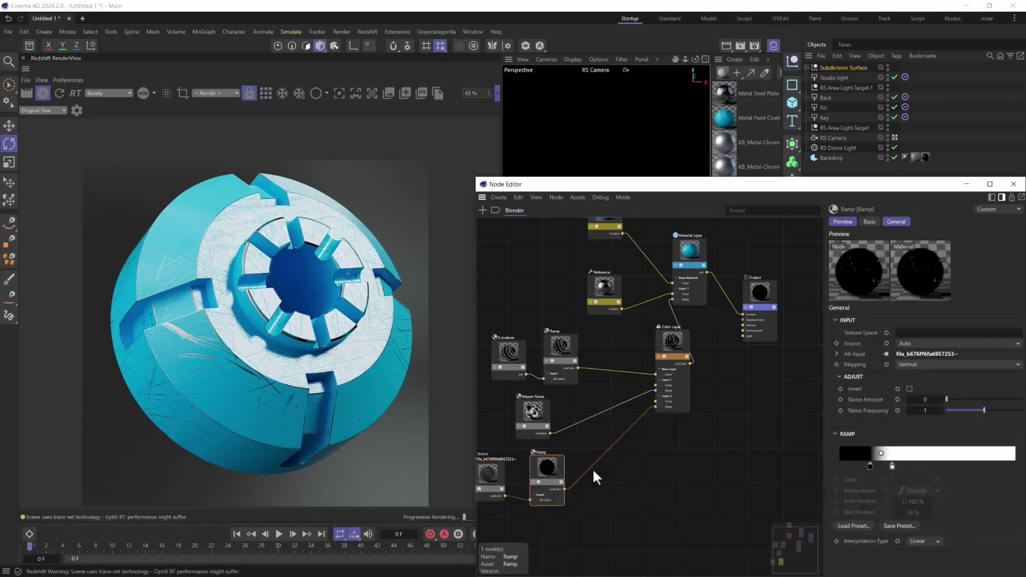
- Add a Color Layer, duplicate Maxon Noise with Seed 510, and wire it to Layer 1's mask
{"action": "key", "text": "shift+c"}
{"action": "type", "text": "colo"}
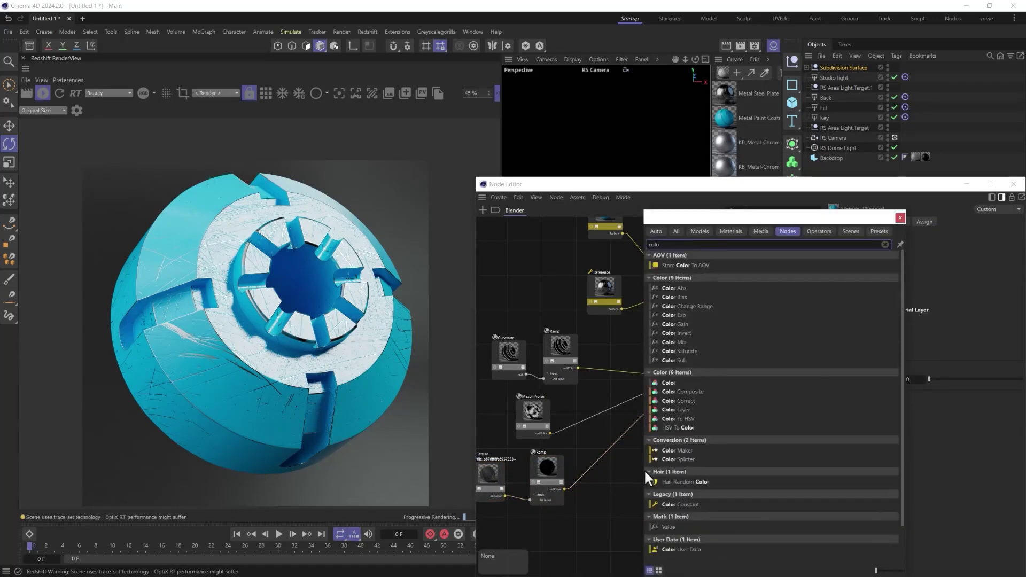
{"action": "left_click_drag", "start_coordinate": [677, 409], "coordinate": [598, 453]}
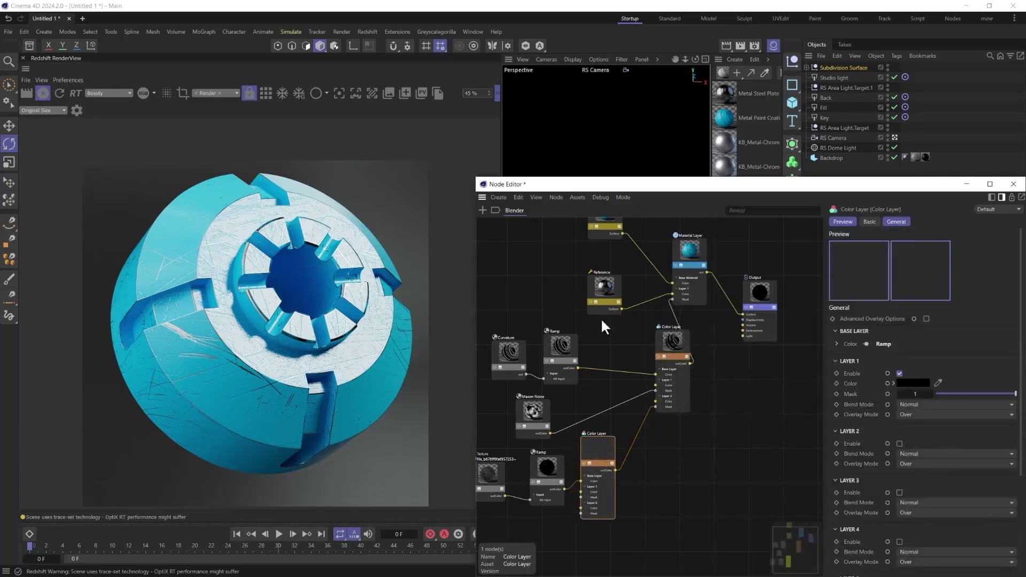
{"action": "left_click_drag", "start_coordinate": [528, 410], "coordinate": [492, 396]}
{"action": "left_click_drag", "start_coordinate": [942, 354], "coordinate": [976, 353]}
{"action": "left_click_drag", "start_coordinate": [508, 427], "coordinate": [582, 496]}
{"action": "left_click", "coordinate": [582, 462]}
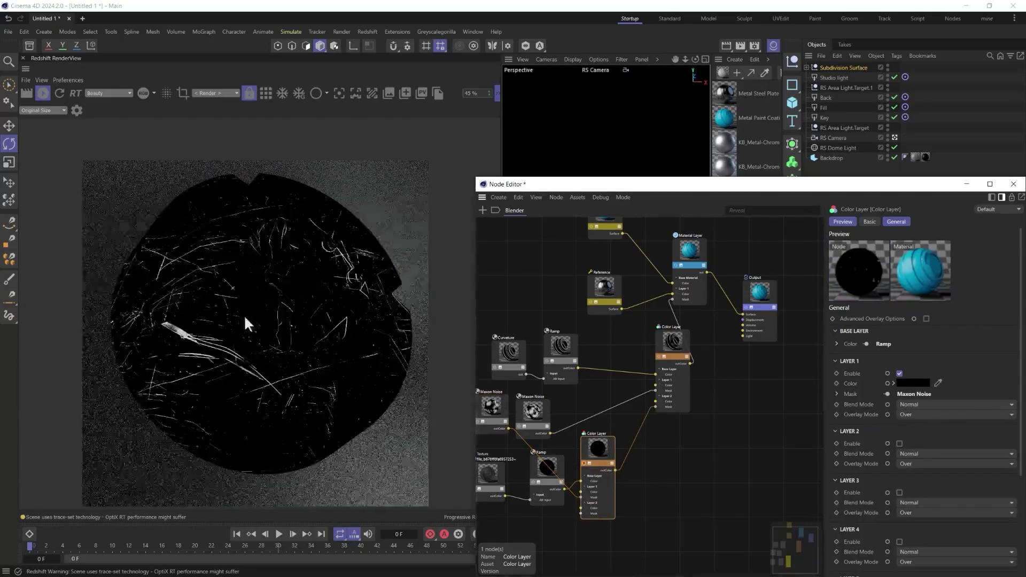
- Clip the seed-510 Maxon Noise copy to Low Clip 0.081 and High Clip 0.497
{"action": "left_click", "coordinate": [480, 422]}
{"action": "left_click", "coordinate": [881, 507]}
{"action": "left_click_drag", "start_coordinate": [941, 533], "coordinate": [980, 533]}
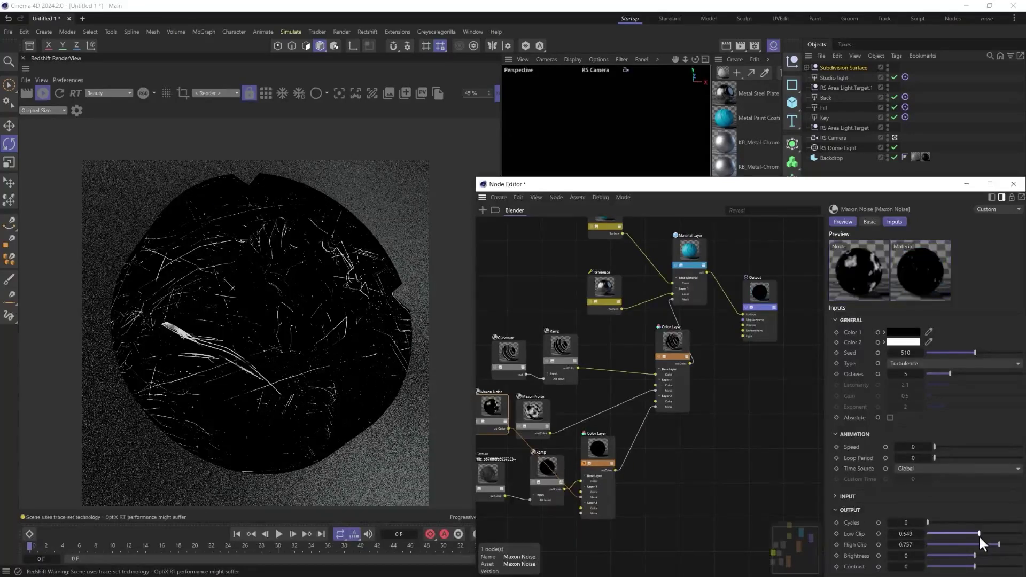
{"action": "left_click", "coordinate": [934, 532]}
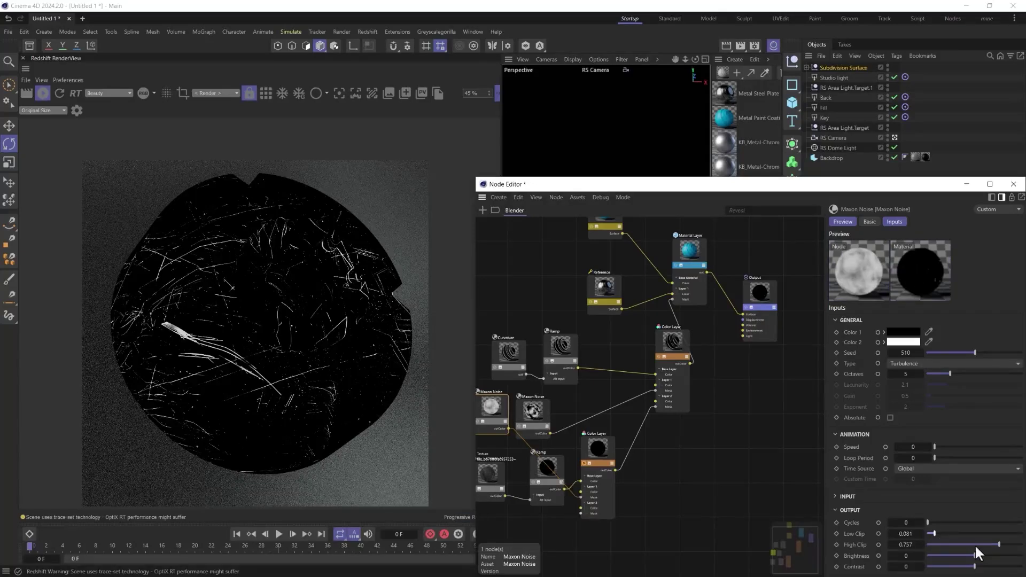
{"action": "left_click_drag", "start_coordinate": [975, 545], "coordinate": [961, 545]}
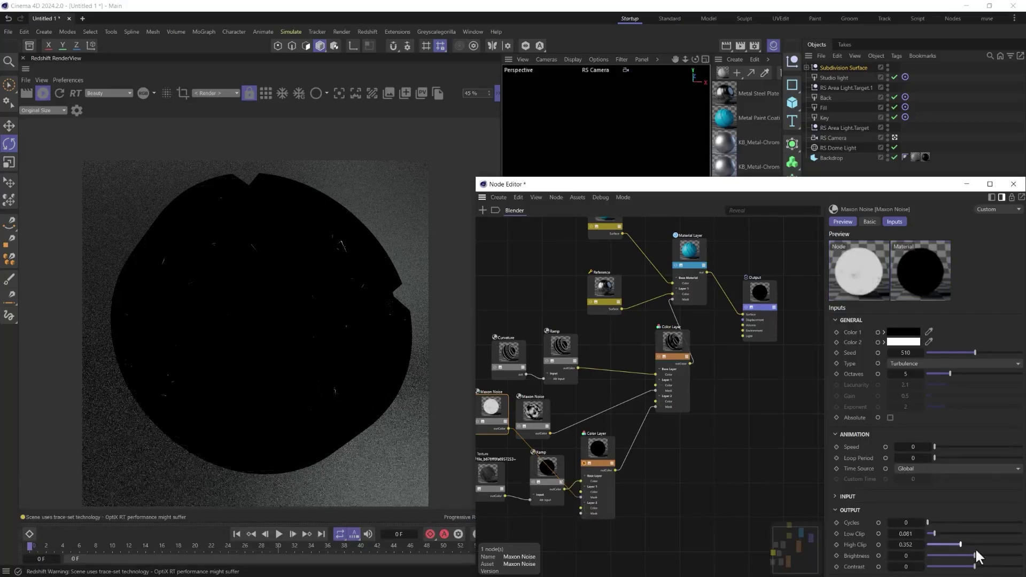
{"action": "left_click", "coordinate": [974, 545]}
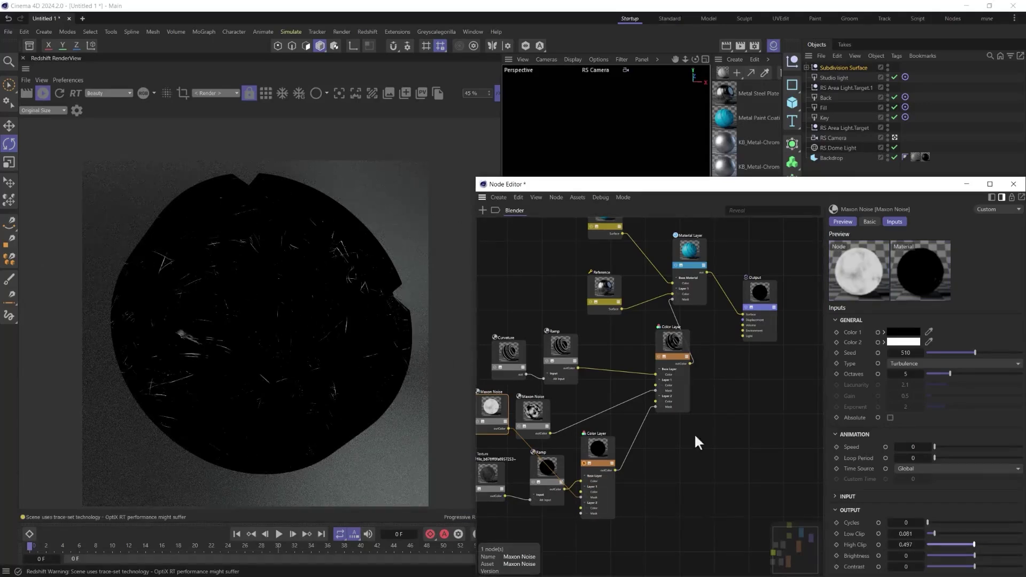
{"action": "left_click", "coordinate": [582, 464]}
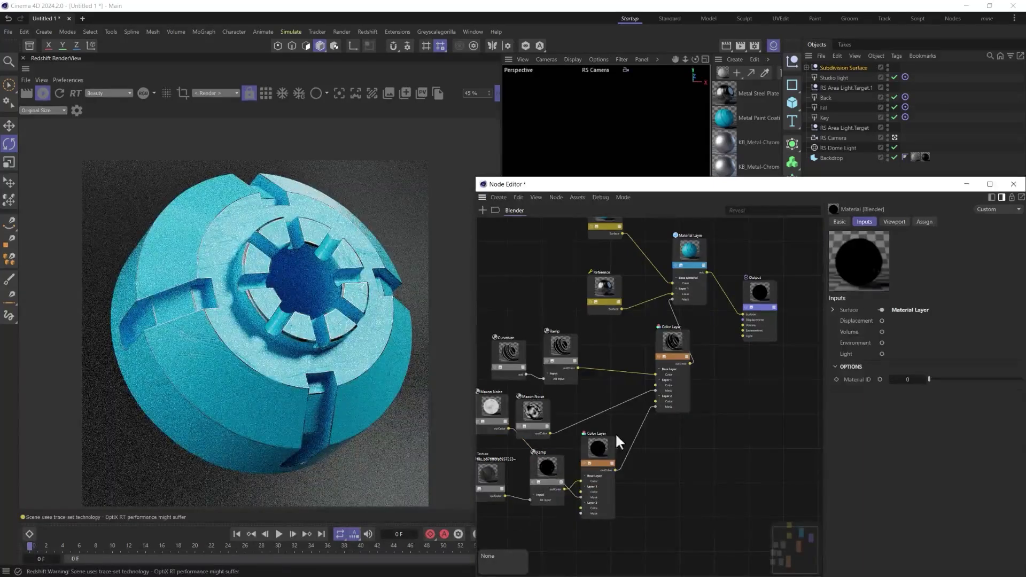
- Arrange the Maxon Noise nodes and select the Texture, Ramp, Color Layer and Maxon Noise group
{"action": "left_click_drag", "start_coordinate": [540, 419], "coordinate": [560, 410]}
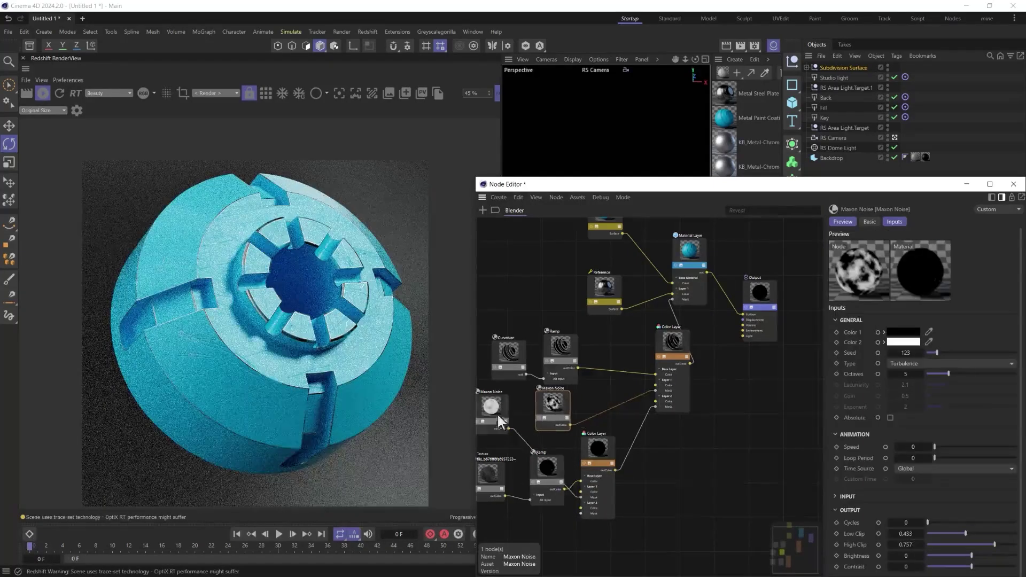
{"action": "left_click_drag", "start_coordinate": [497, 410], "coordinate": [508, 537]}
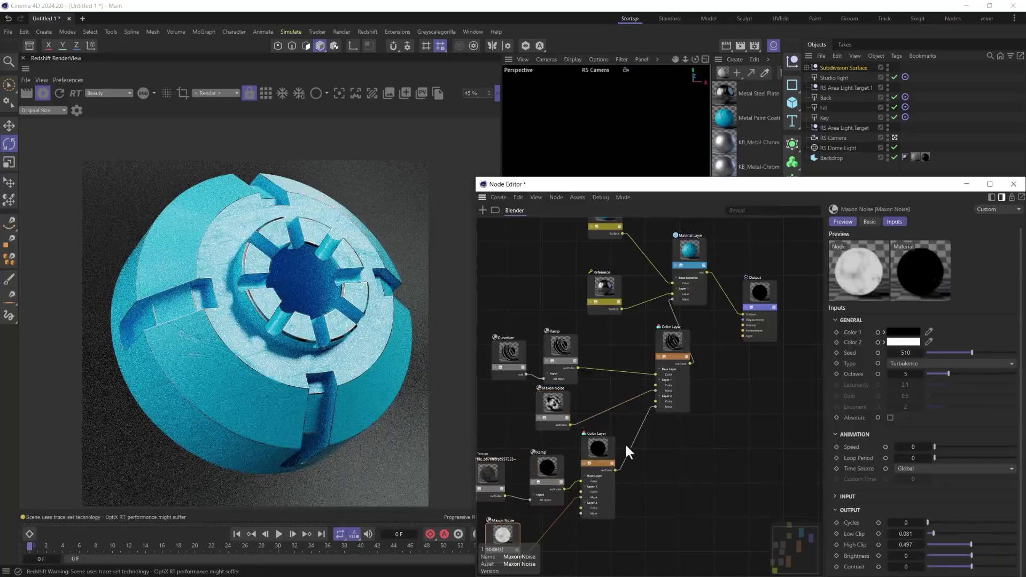
{"action": "left_click_drag", "start_coordinate": [624, 441], "coordinate": [477, 543]}
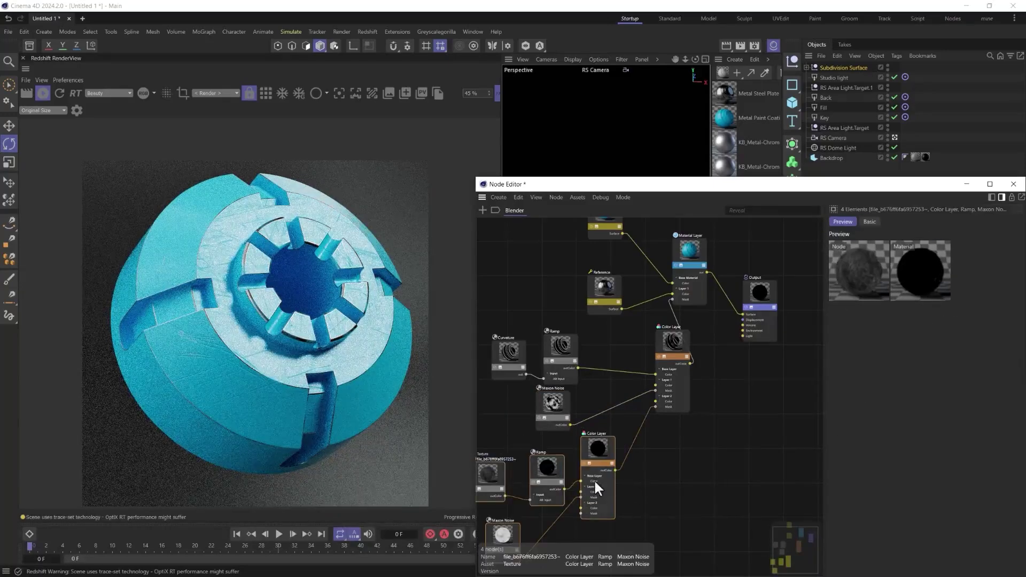
- Paste the four scratch-mask nodes into the Metal Paint Coating graph beside its Bump Map
{"action": "left_click", "coordinate": [729, 113]}
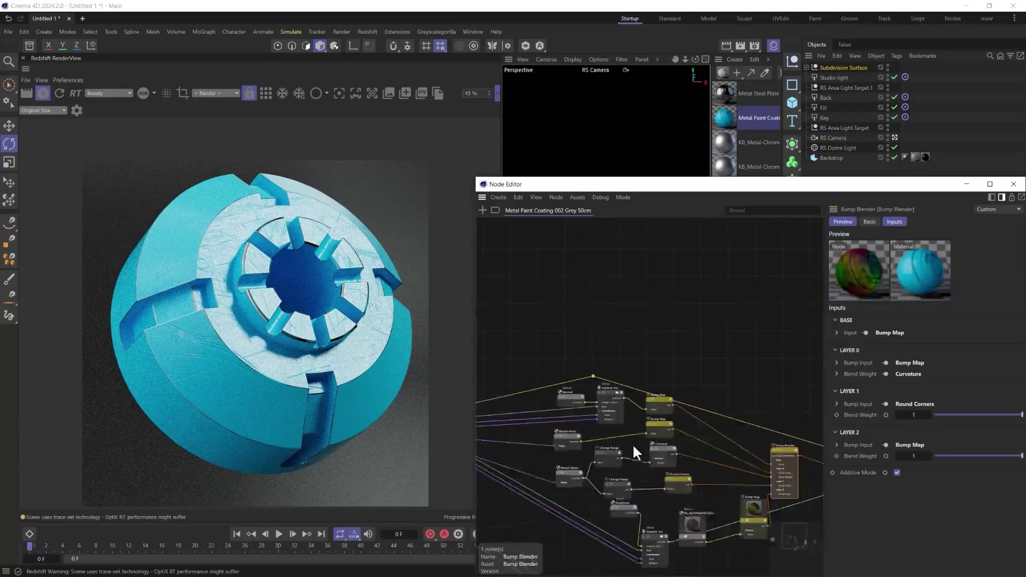
{"action": "scroll", "coordinate": [633, 444], "scroll_direction": "up", "scroll_amount": 5}
{"action": "left_click_drag", "start_coordinate": [607, 361], "coordinate": [682, 445]}
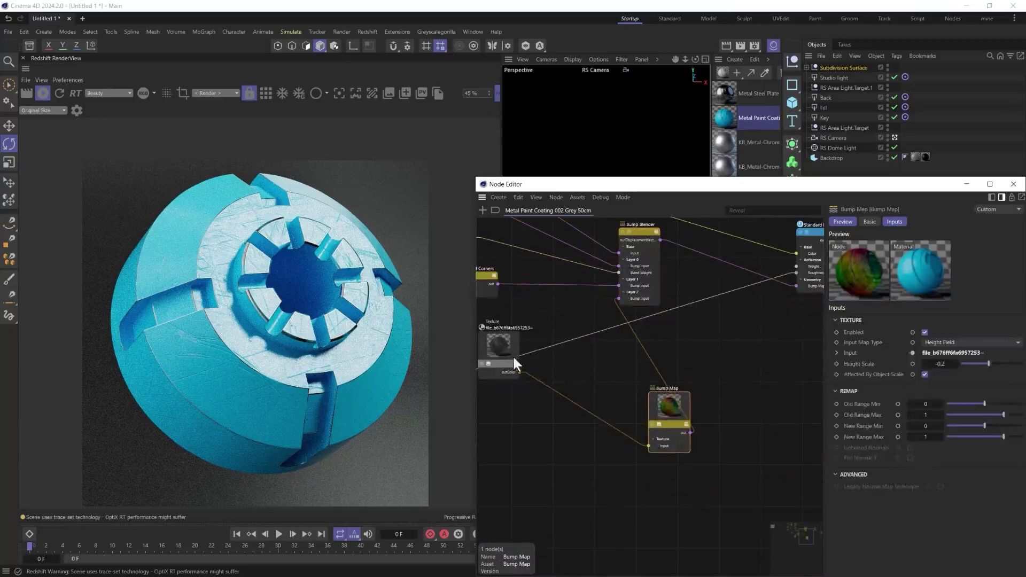
{"action": "left_click_drag", "start_coordinate": [506, 349], "coordinate": [538, 452]}
{"action": "key", "text": "ctrl+v"}
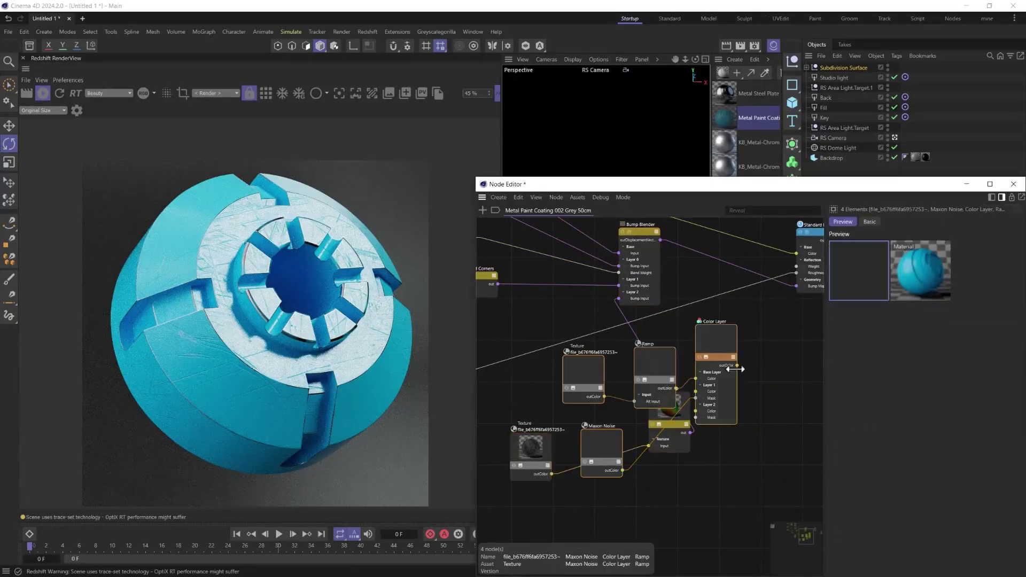
- Drive the Bump Map input from the Color Layer and delete the old scratch Texture
{"action": "left_click_drag", "start_coordinate": [737, 365], "coordinate": [650, 445]}
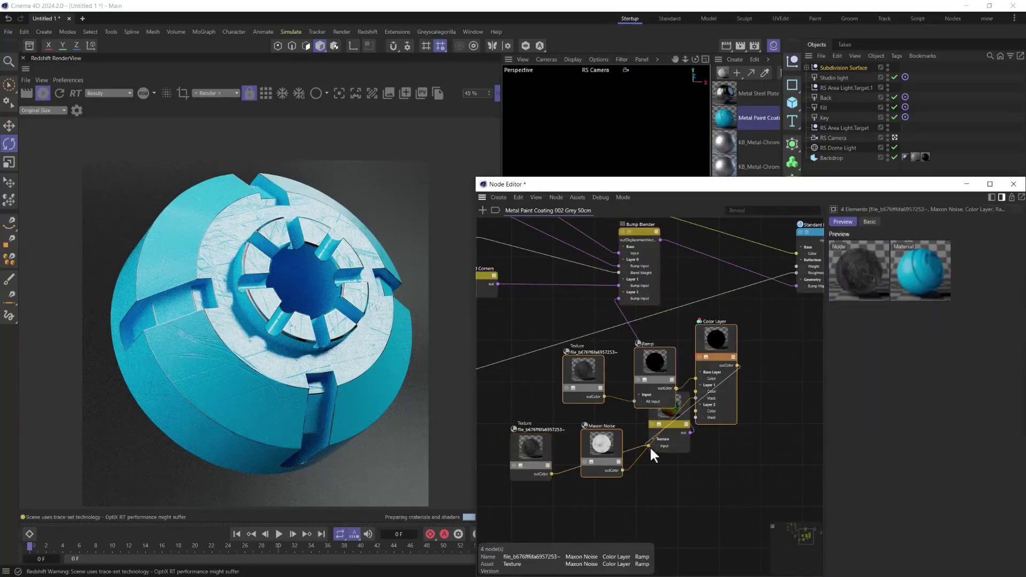
{"action": "left_click", "coordinate": [545, 452]}
{"action": "key", "text": "Delete"}
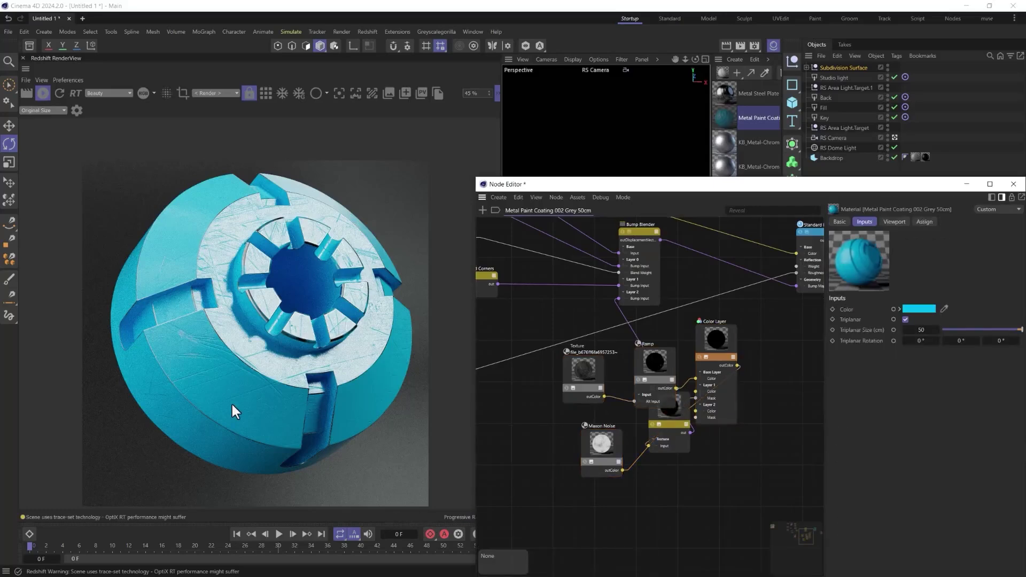
{"action": "left_click", "coordinate": [1013, 184]}
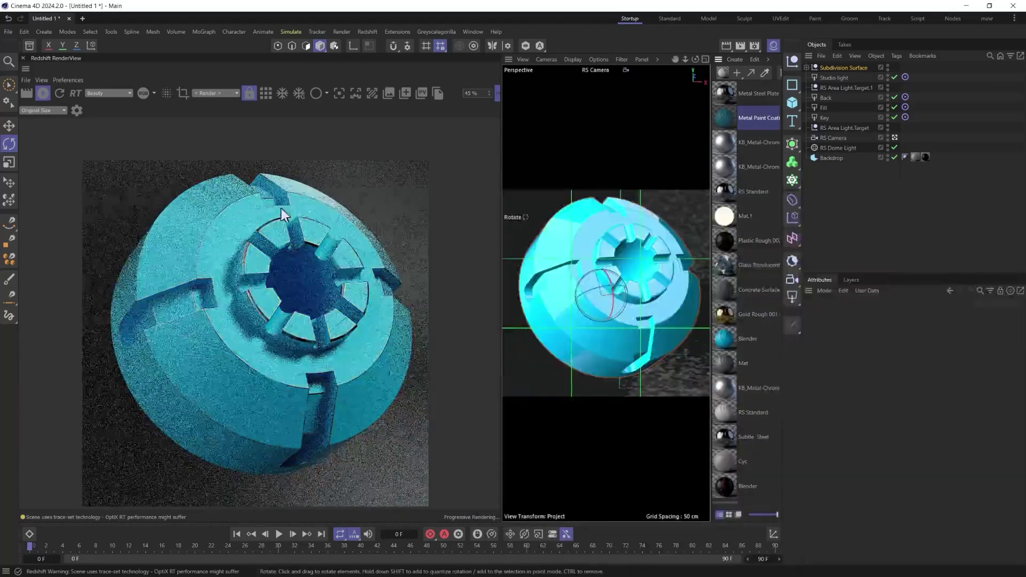